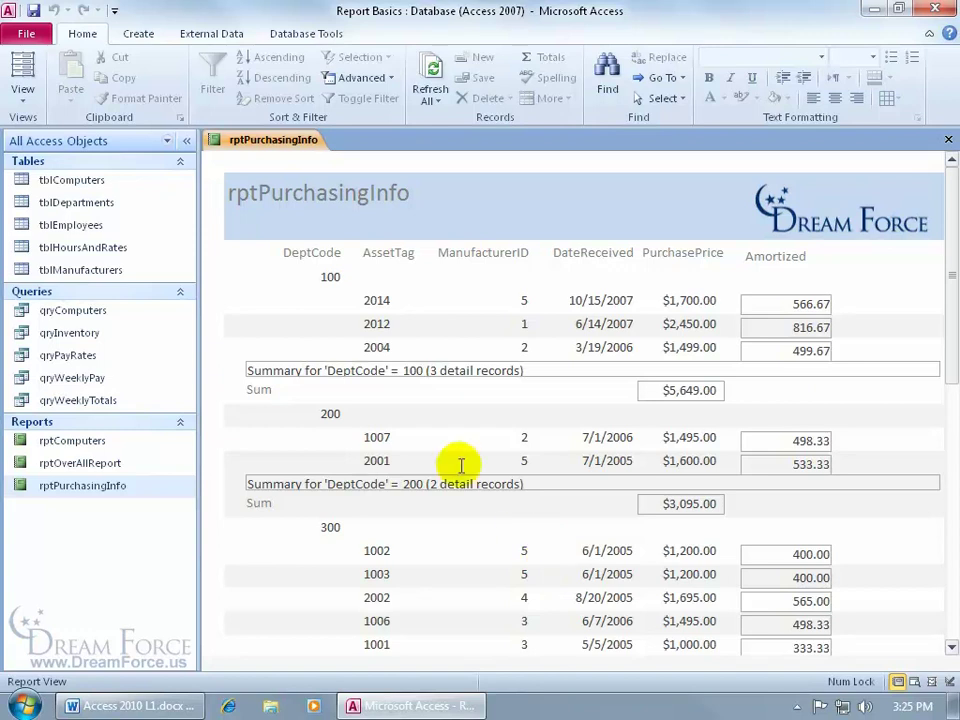
Step: Switch rptPurchasingInfo to Design View and select the Report Header section
right_click(289, 142)
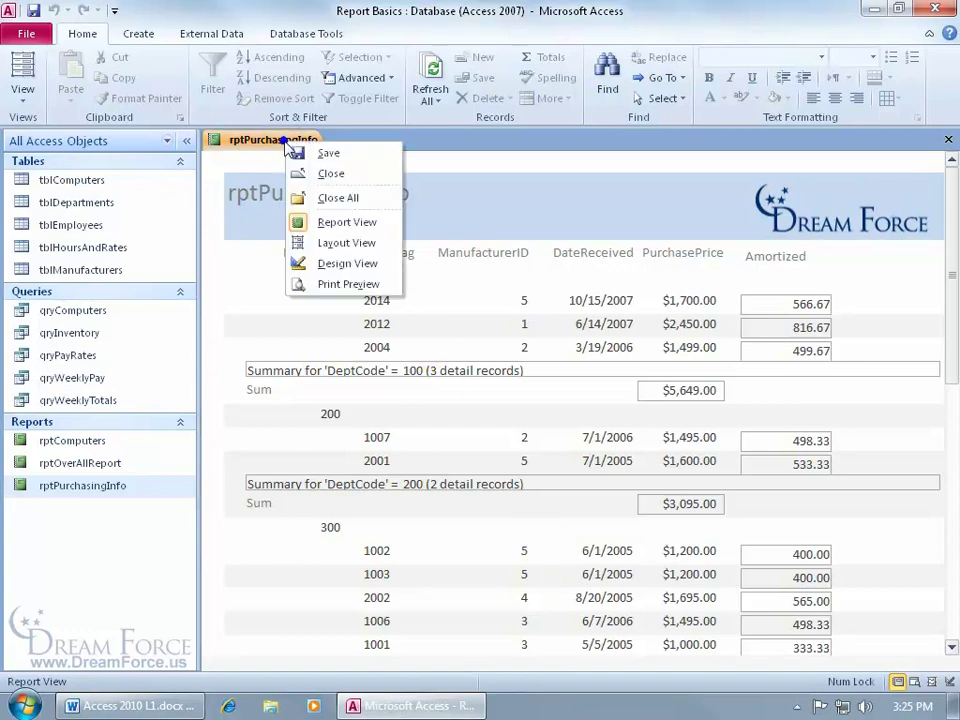
left_click(328, 263)
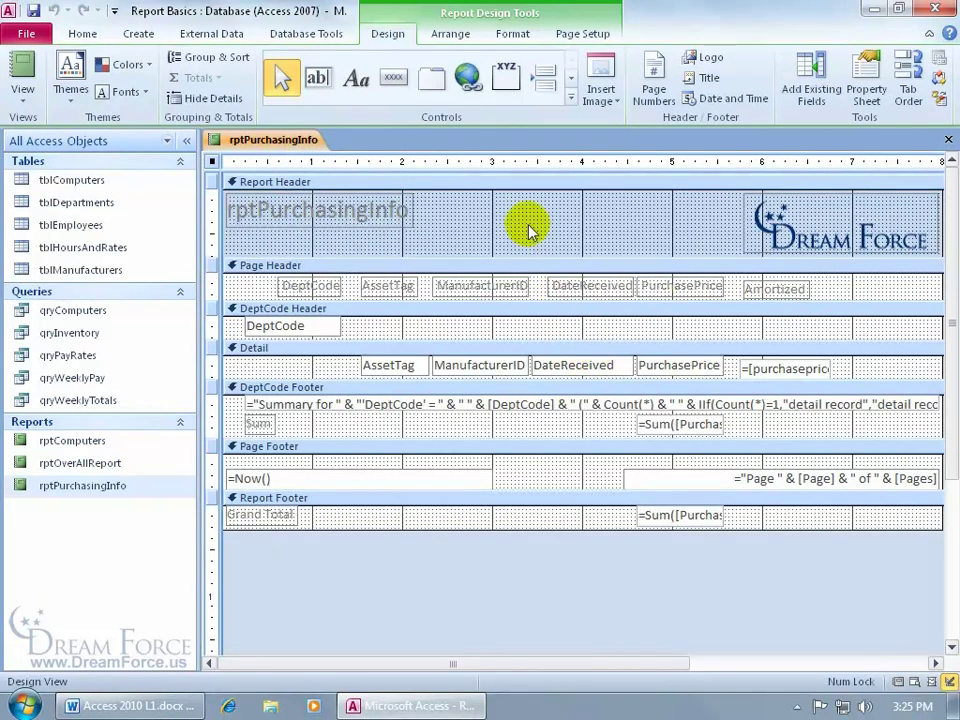
left_click(455, 185)
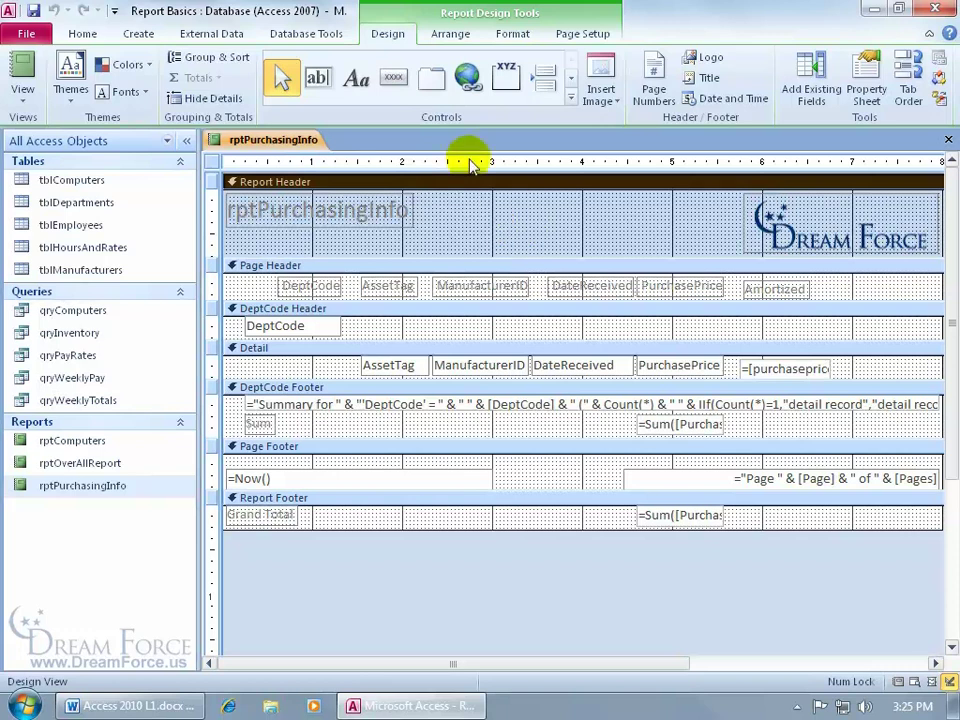
Step: Show ReportHeader in the Property Sheet, with Height 0.75" and Back Color Text 2, Lighter 80%
left_click(866, 88)
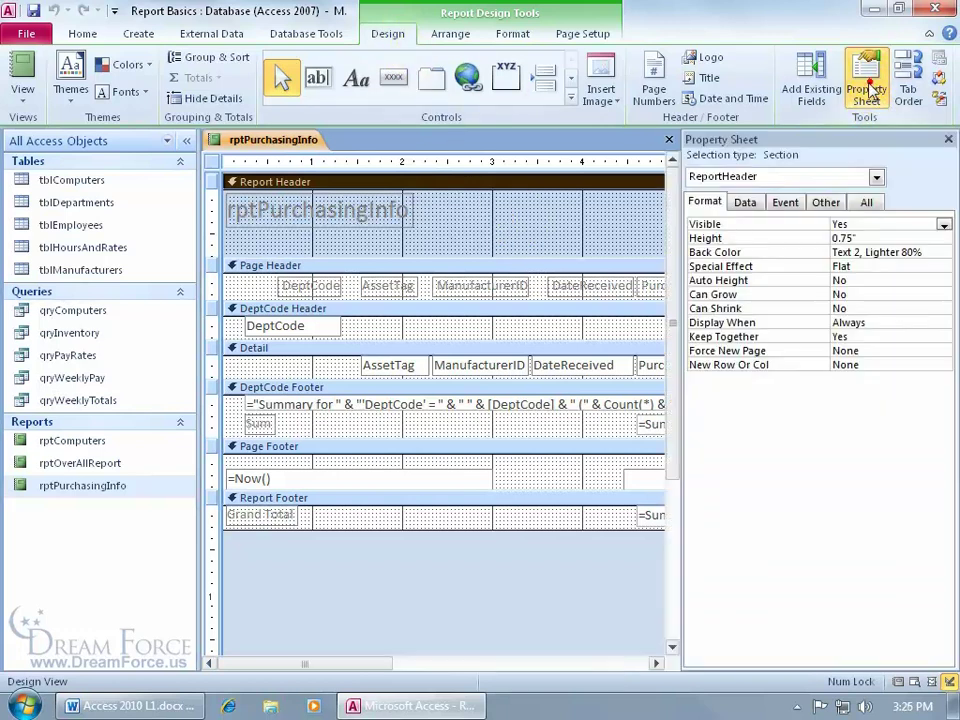
left_click(948, 140)
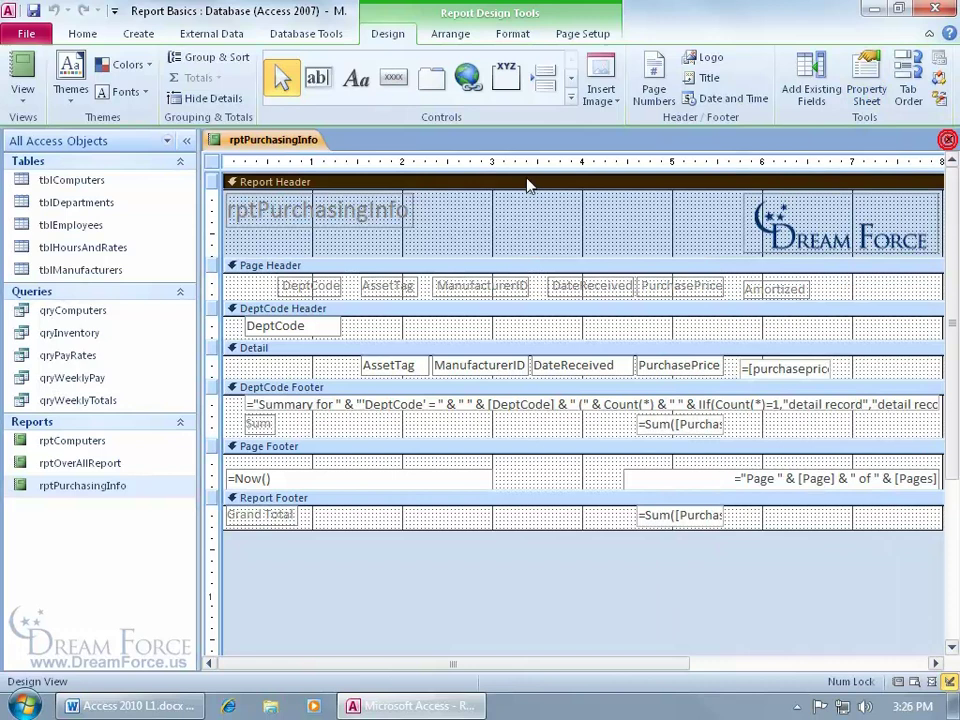
double_click(515, 180)
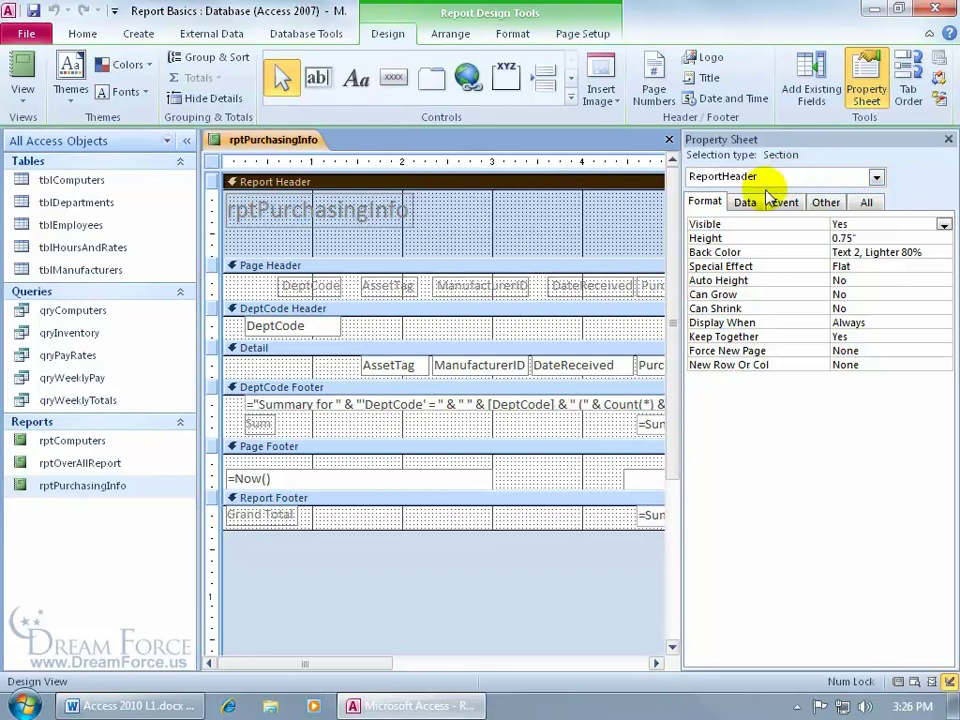
left_click(460, 285)
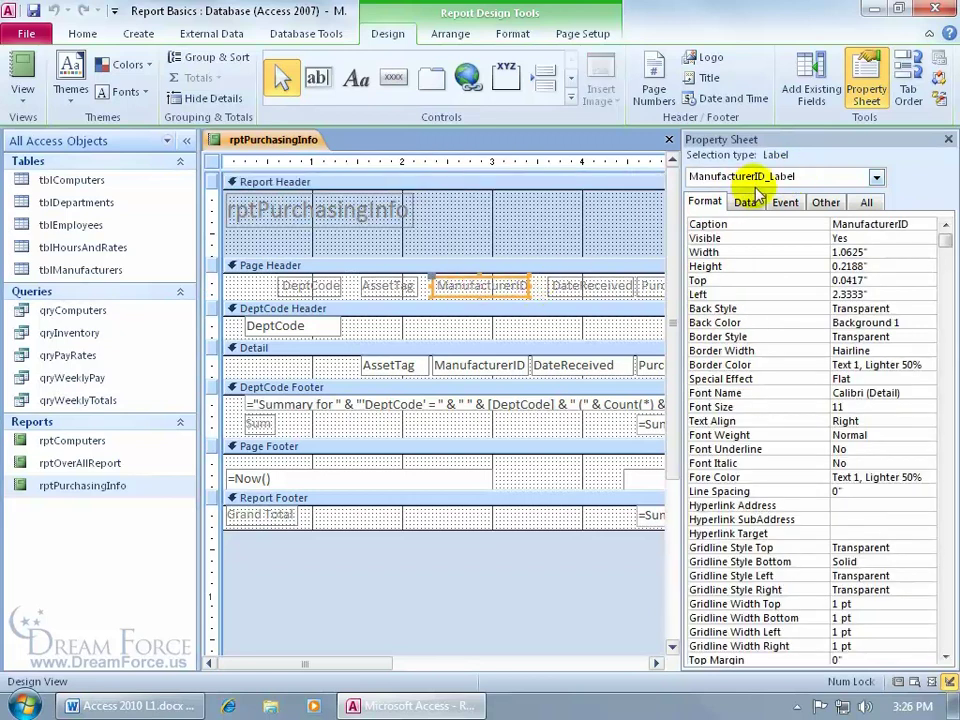
left_click(876, 178)
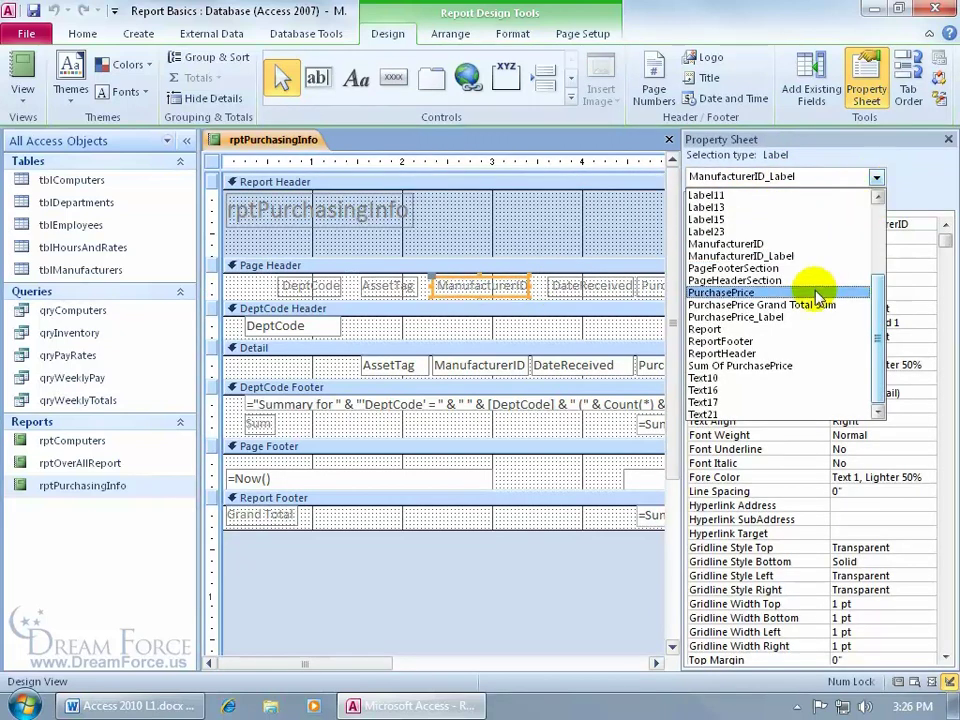
left_click(765, 353)
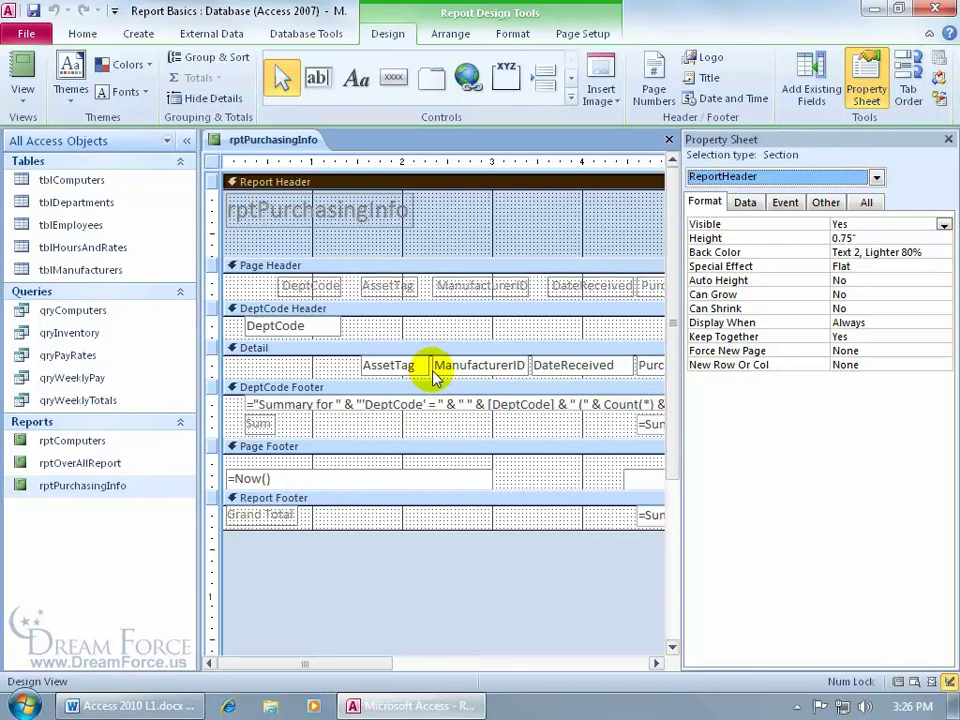
left_click(876, 177)
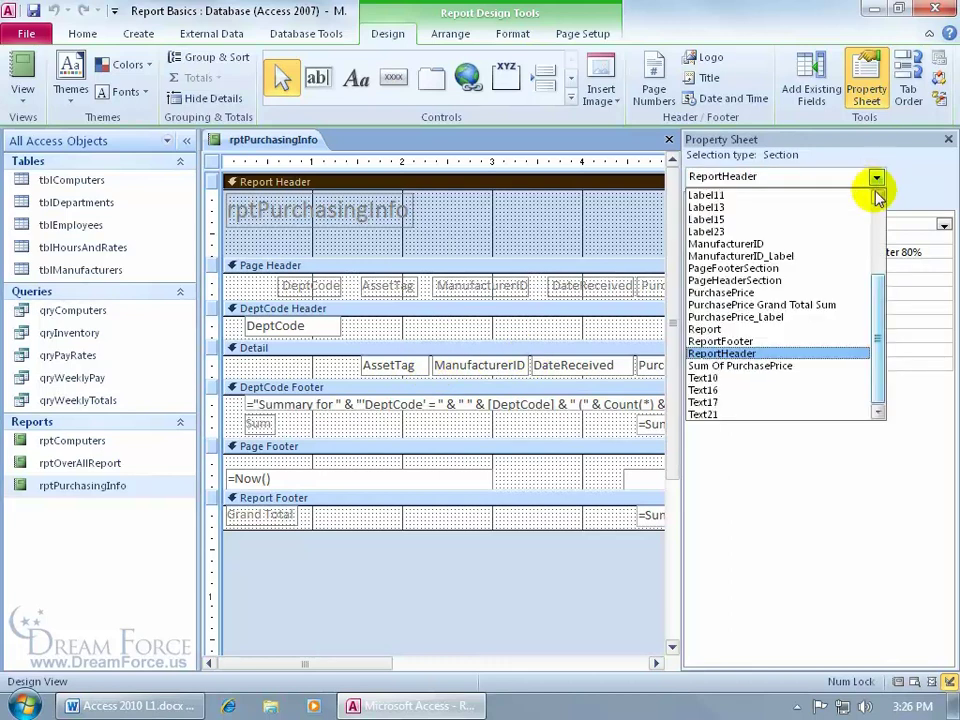
left_click(789, 353)
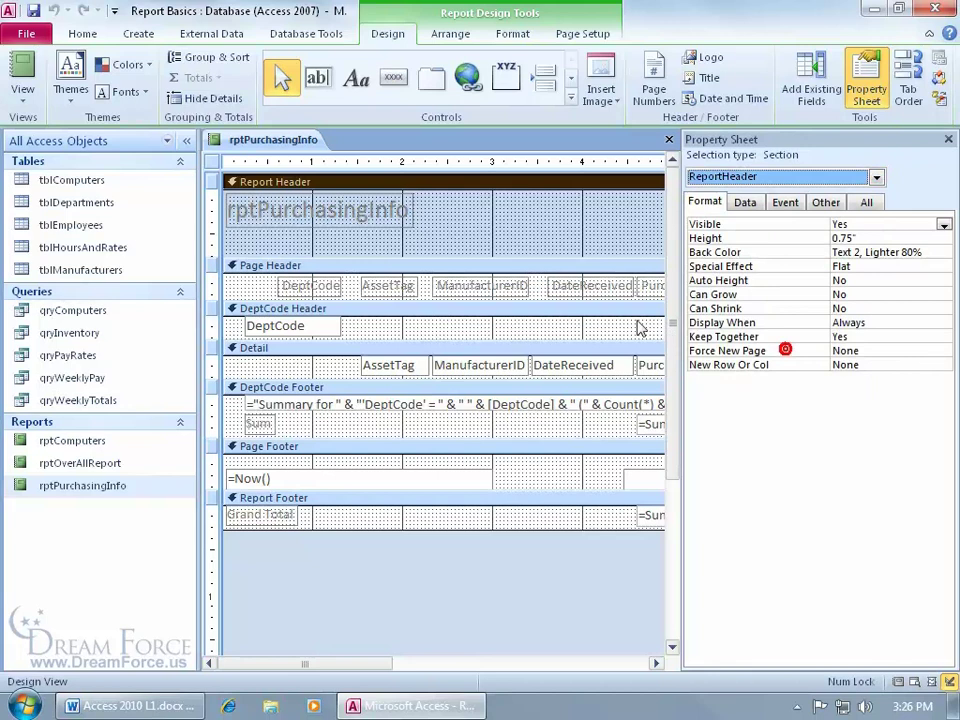
Step: Check the Report Header's Back Color palette without changing it, then close the Property Sheet
left_click(925, 252)
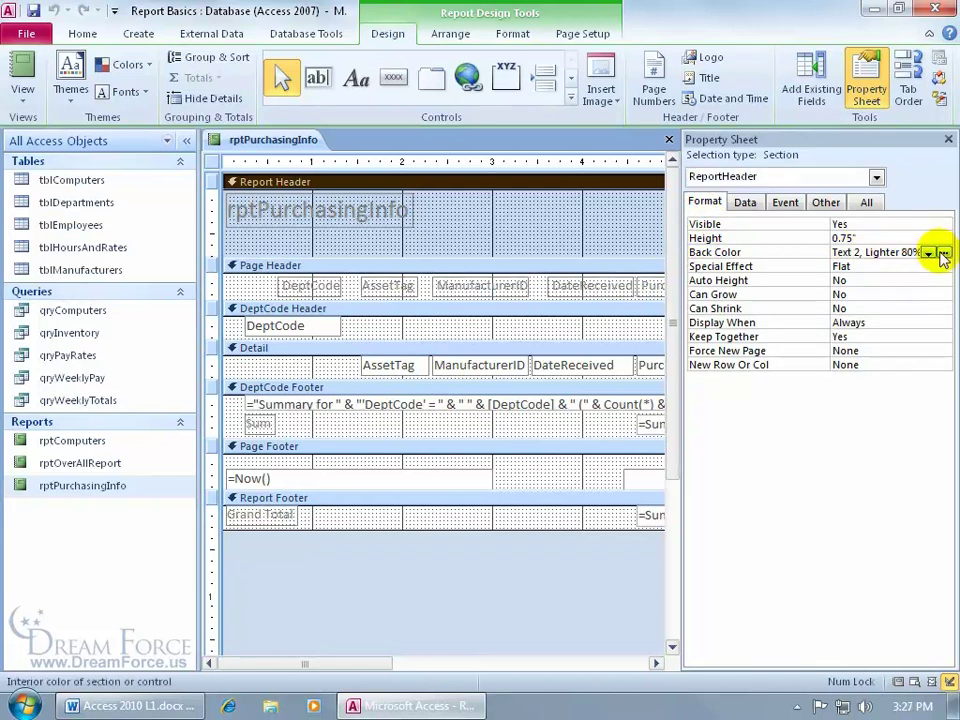
left_click(944, 253)
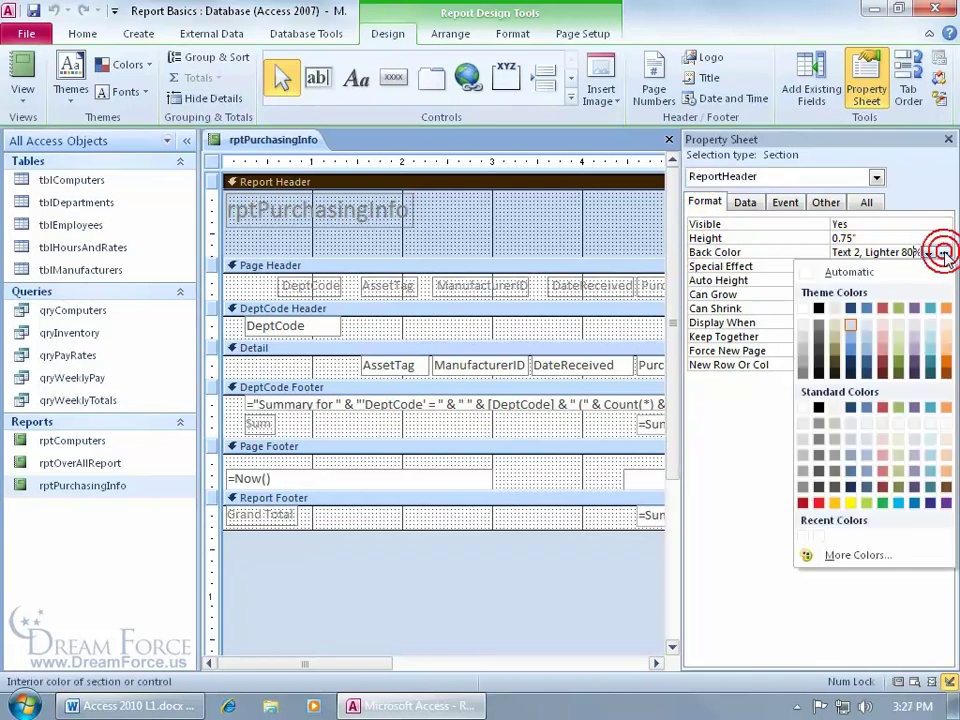
left_click(805, 410)
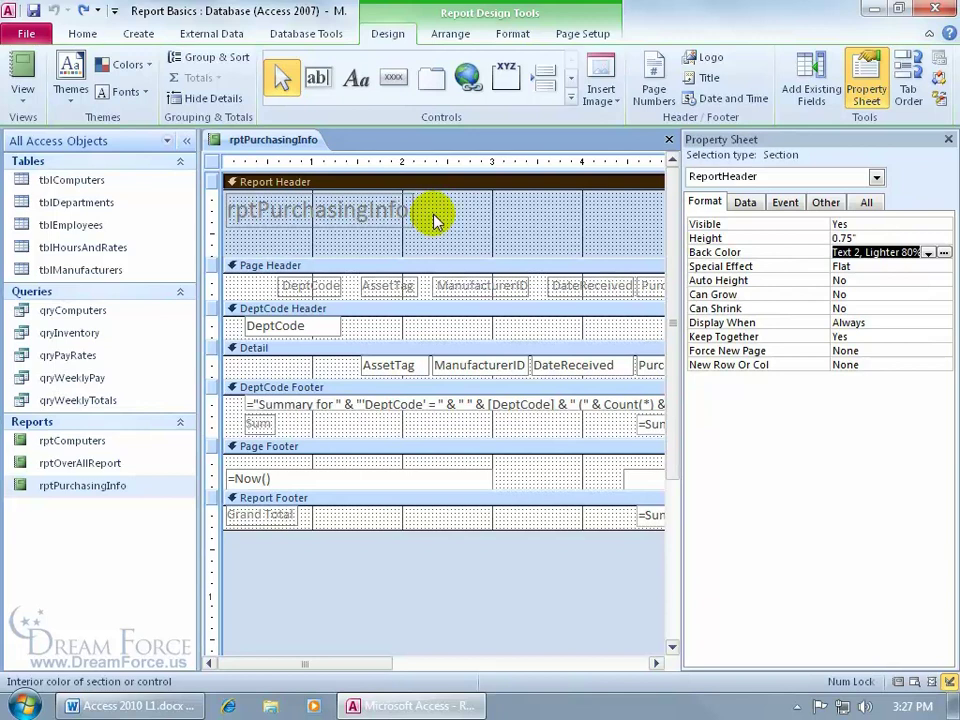
left_click(948, 140)
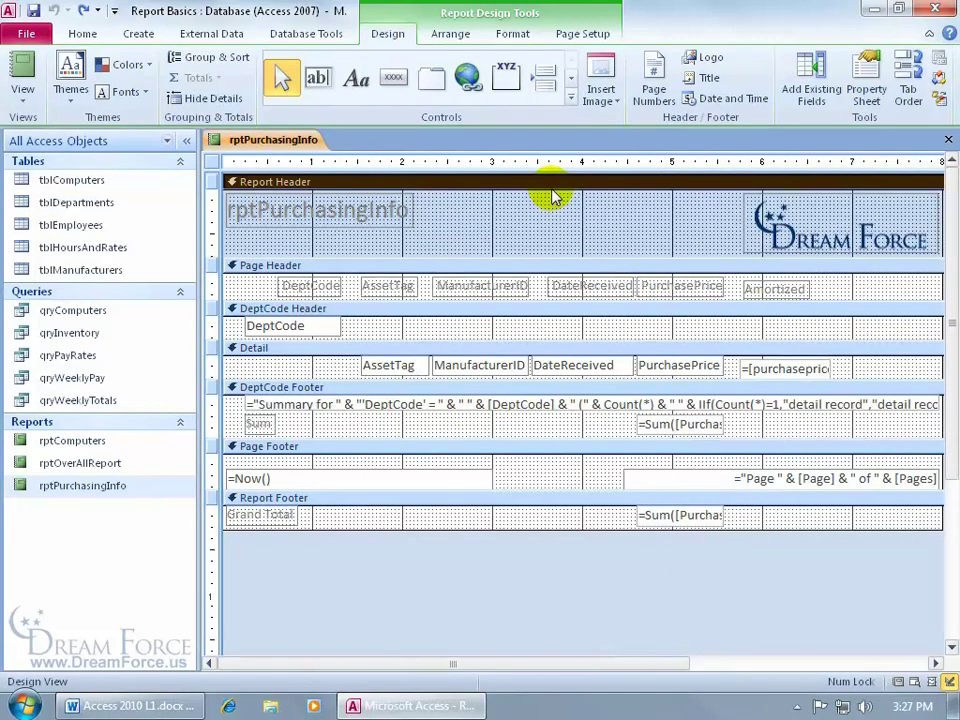
Step: Set Lavender.gif from the Exercises folder as the report's background image, using the All Files filter
left_click(513, 35)
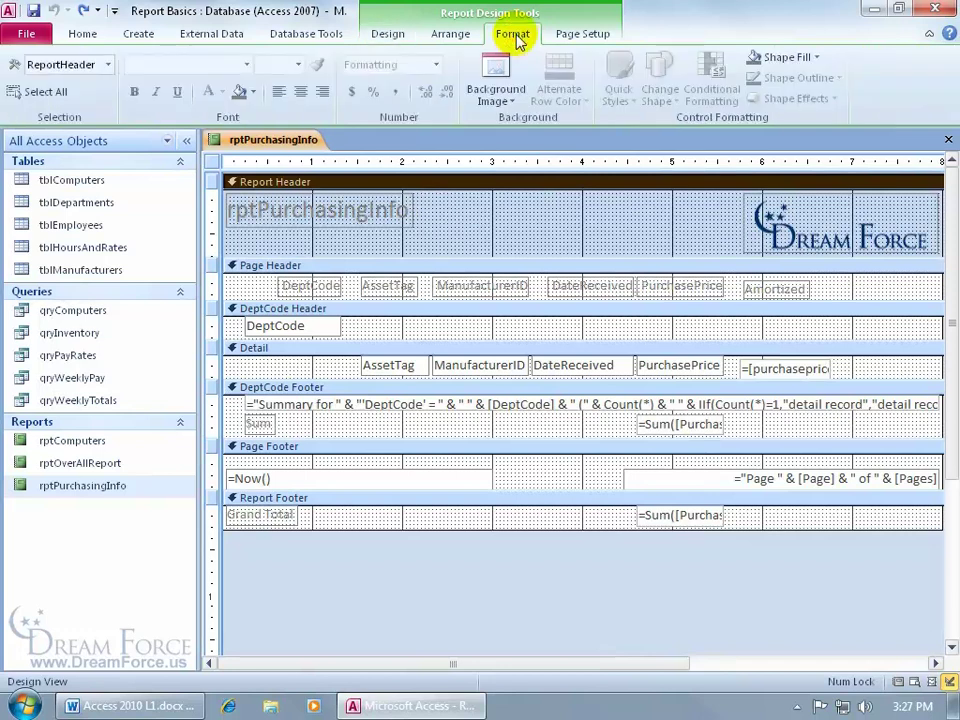
left_click(506, 100)
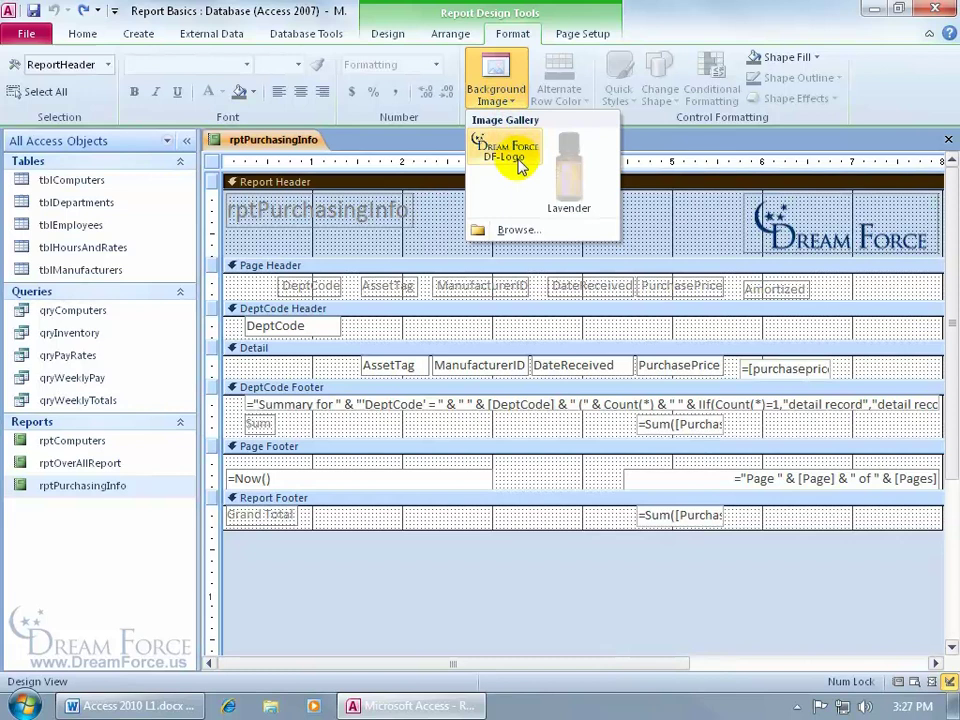
left_click(513, 231)
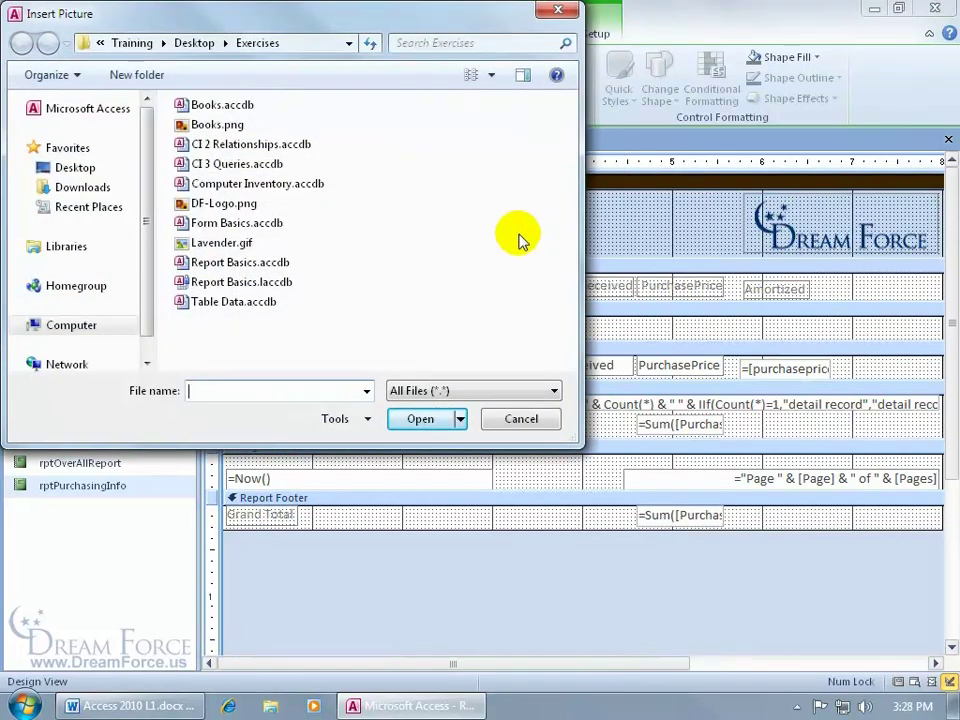
left_click(487, 391)
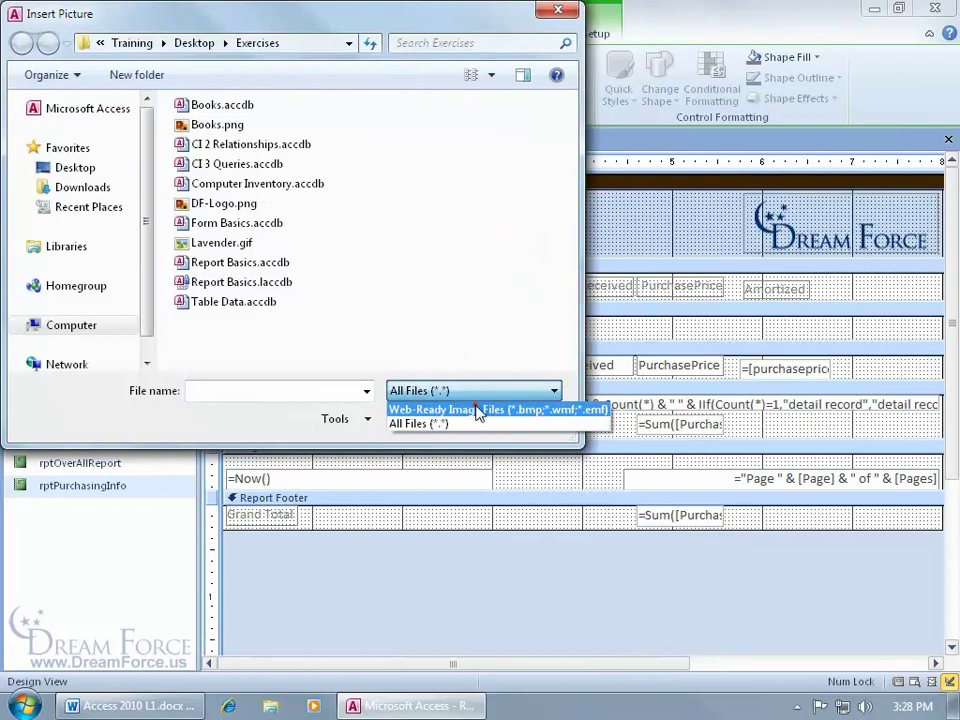
left_click(470, 409)
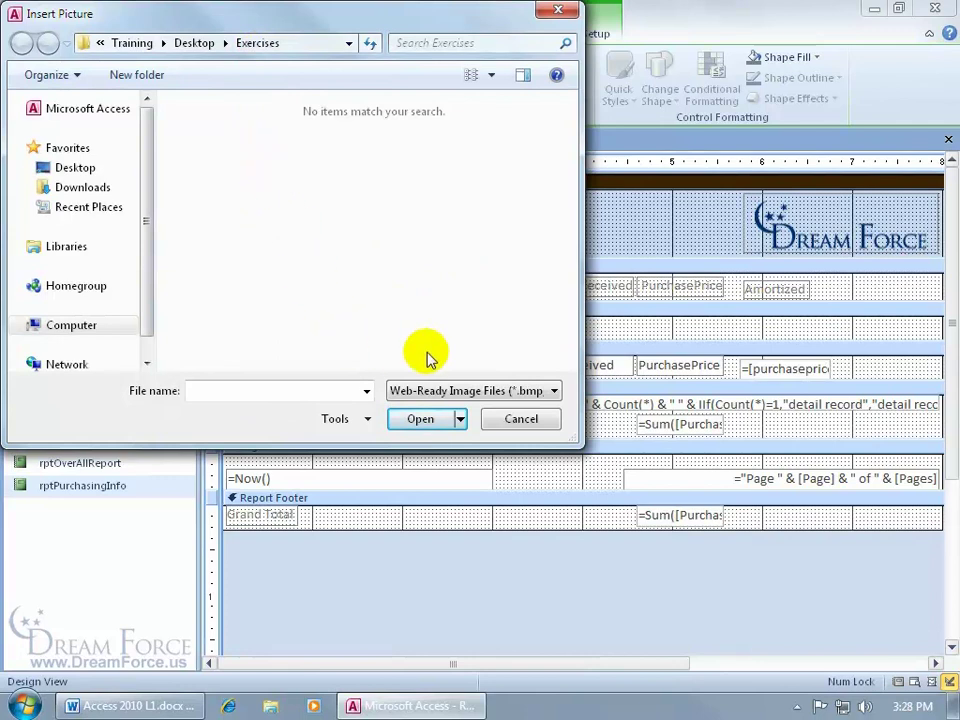
left_click(437, 390)
left_click(429, 421)
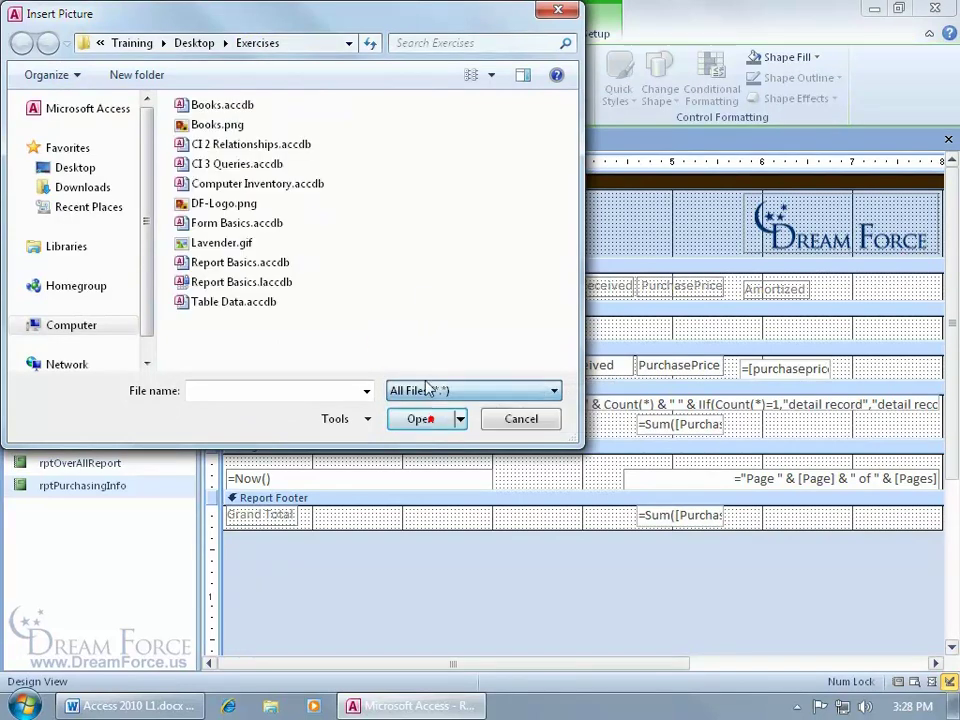
double_click(213, 245)
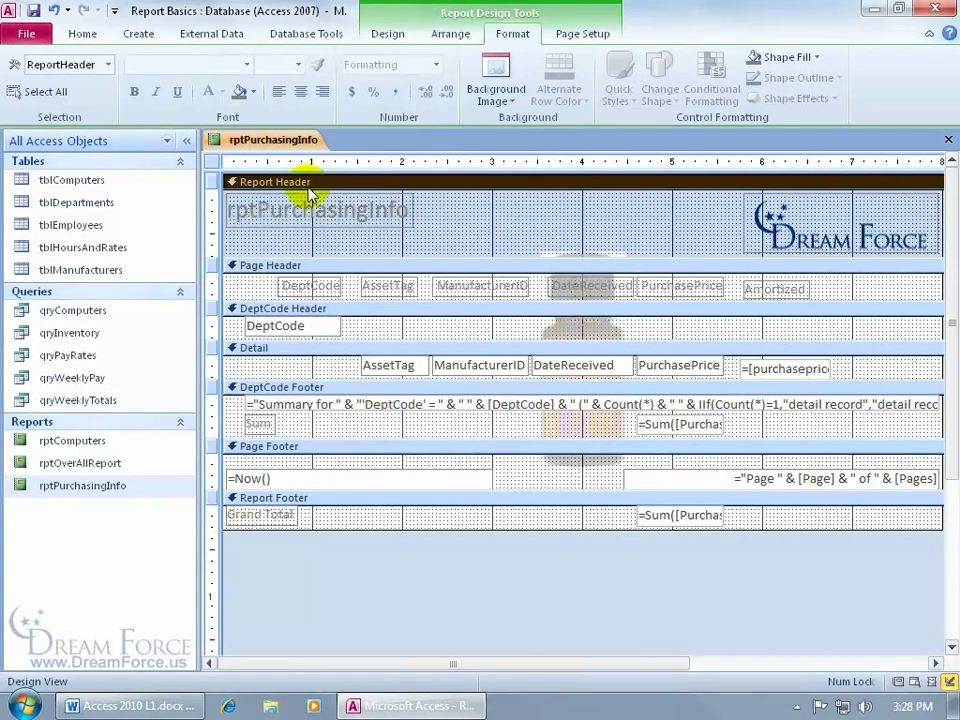
right_click(290, 142)
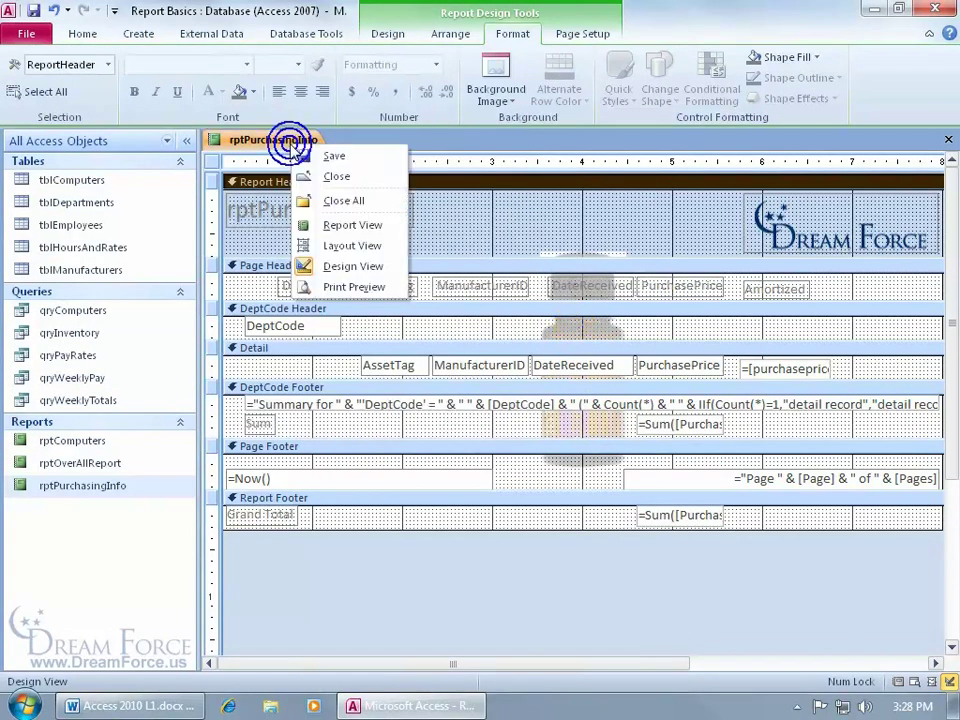
left_click(350, 290)
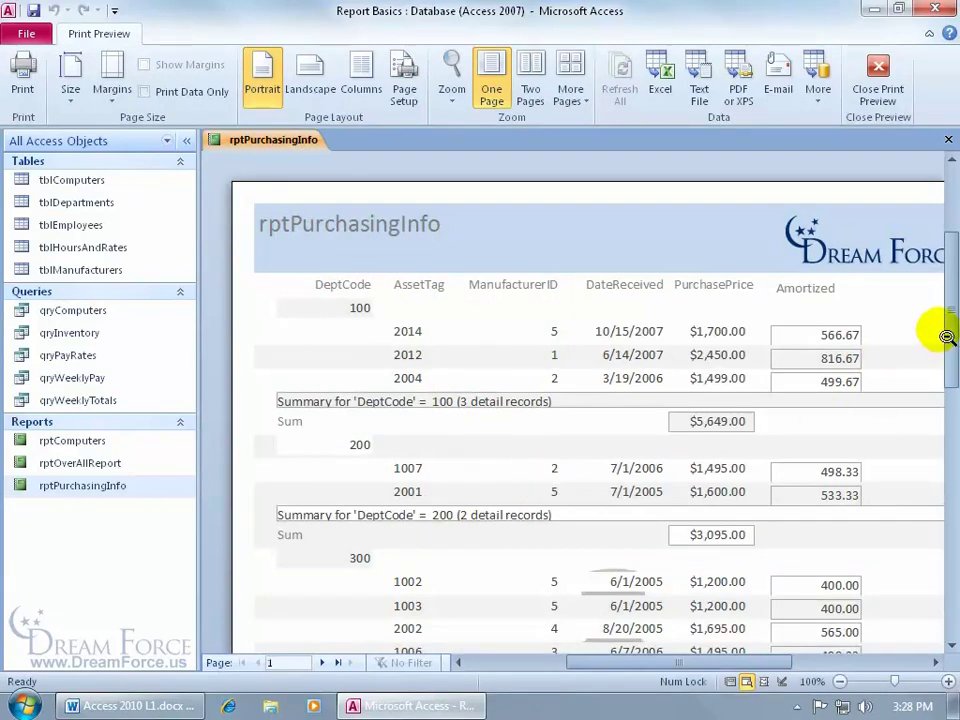
left_click_drag(949, 326, 945, 417)
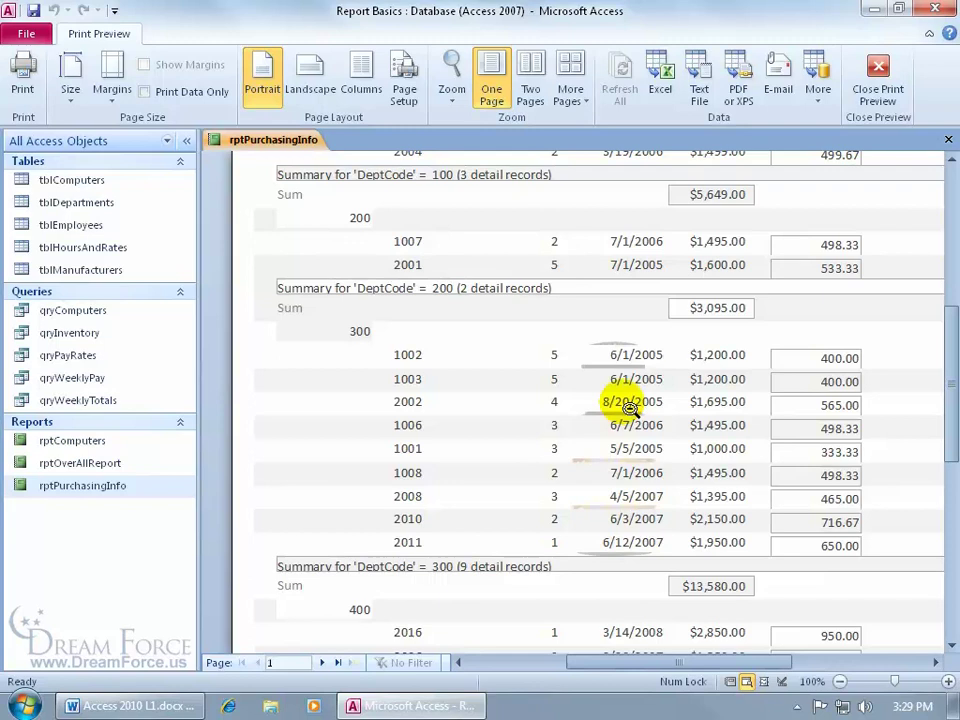
right_click(489, 336)
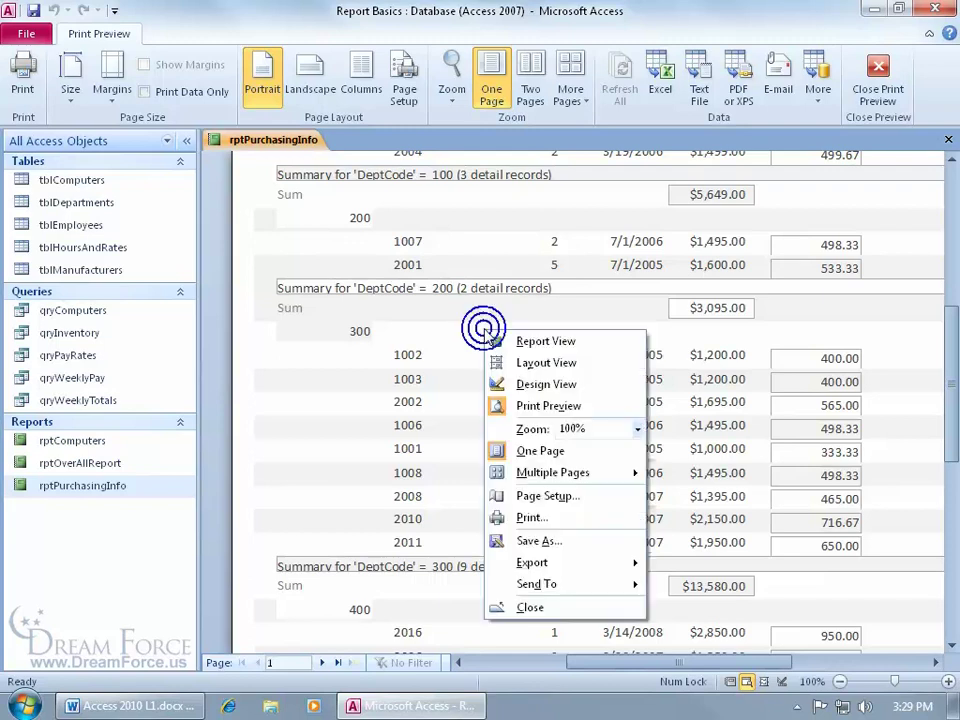
left_click(545, 384)
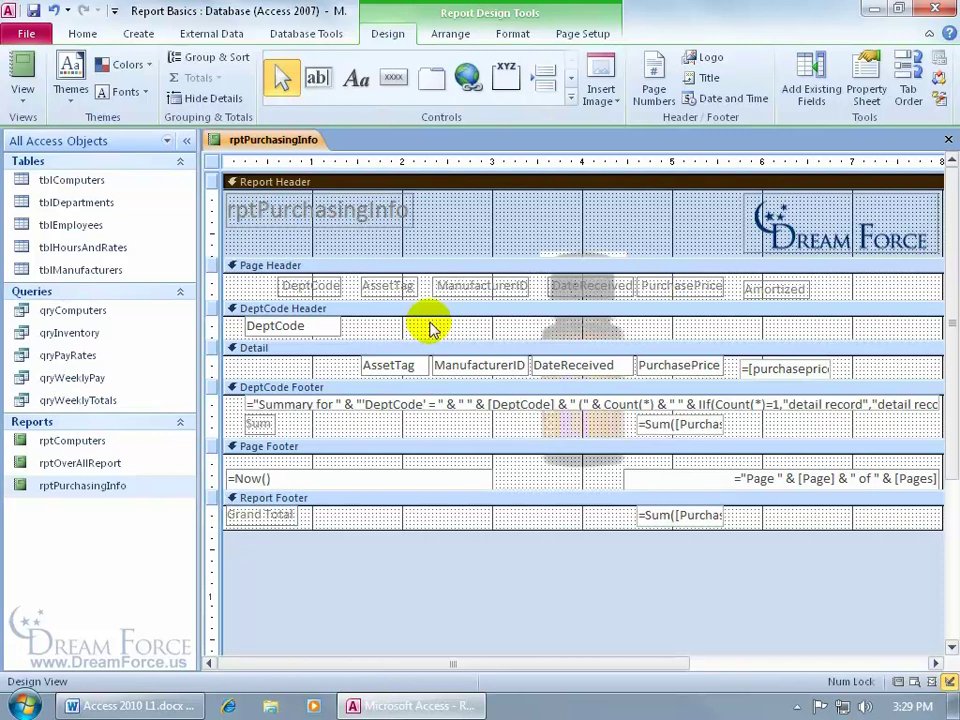
Step: Set the Detail section's Alternate Back Color to No Color
left_click(349, 350)
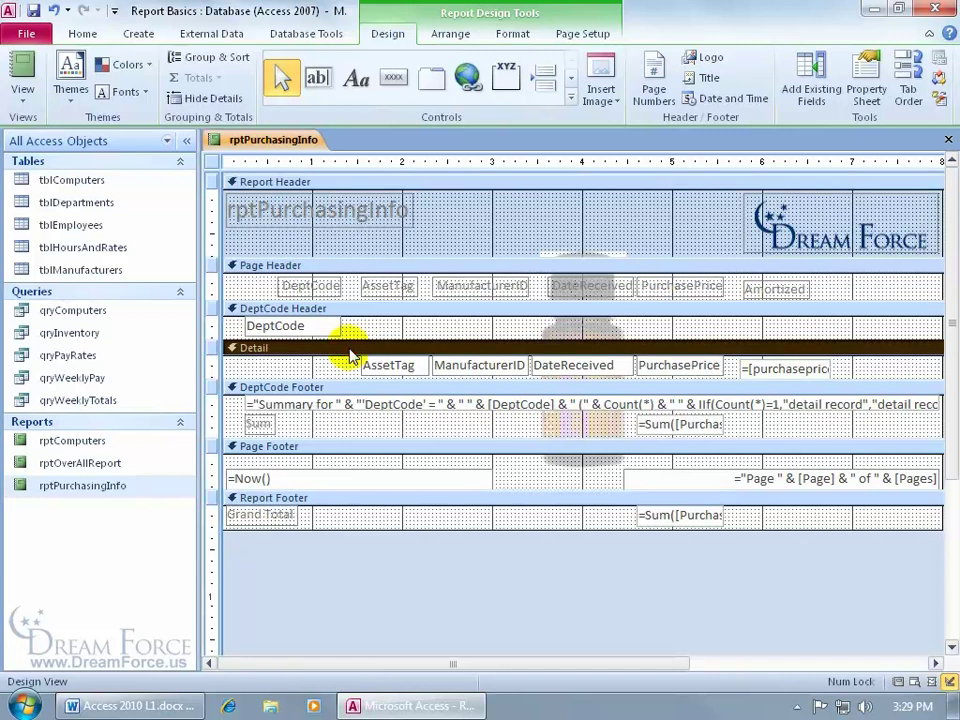
key("F4")
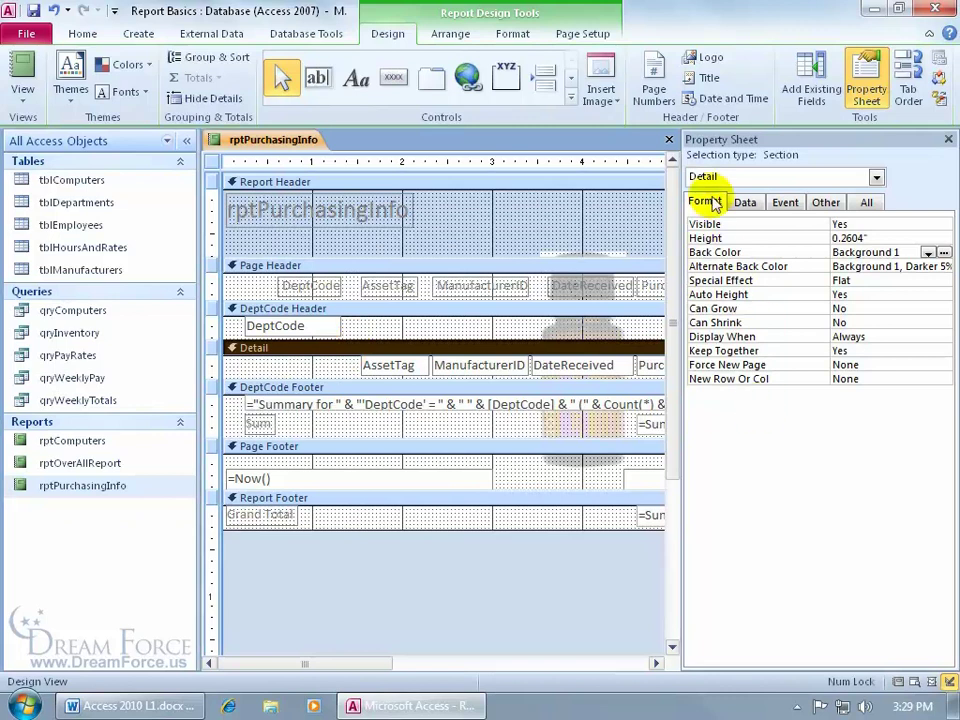
left_click(860, 267)
left_click(928, 267)
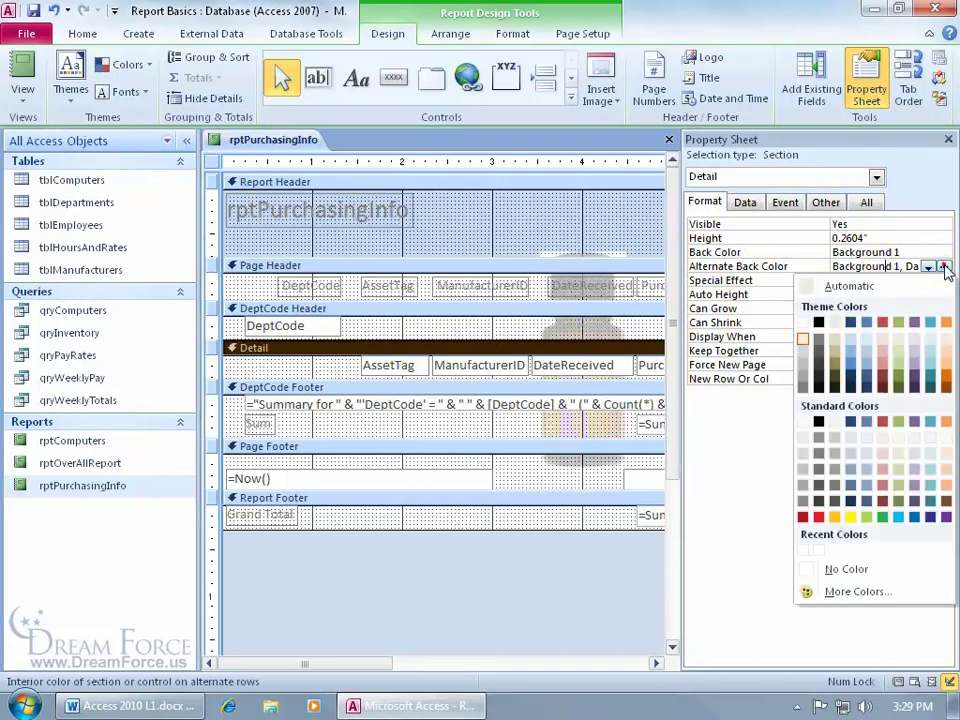
left_click(818, 569)
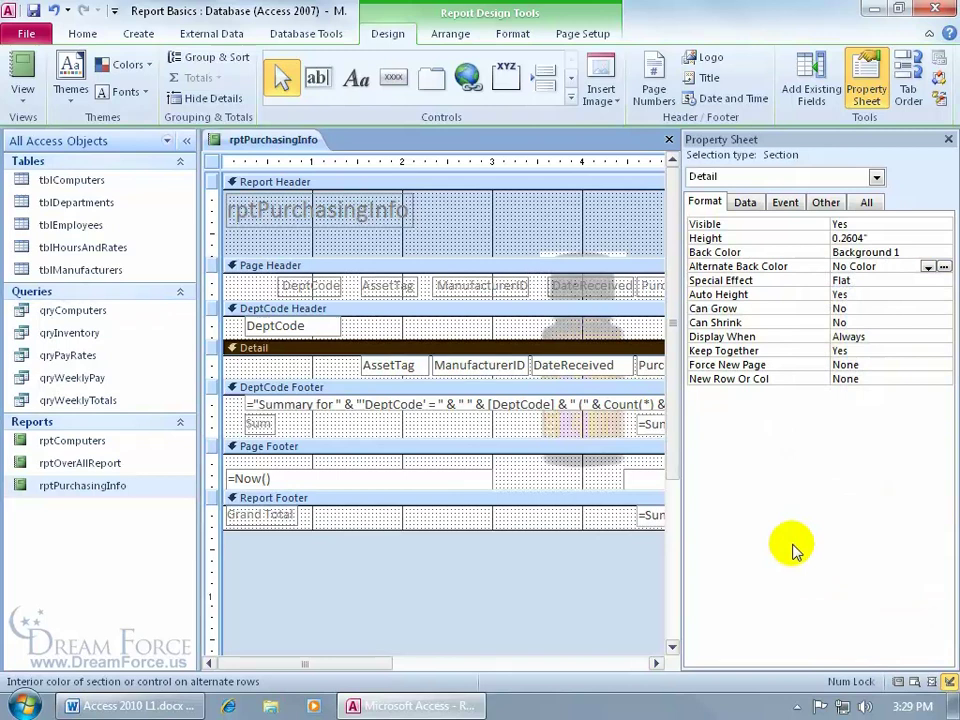
left_click(948, 139)
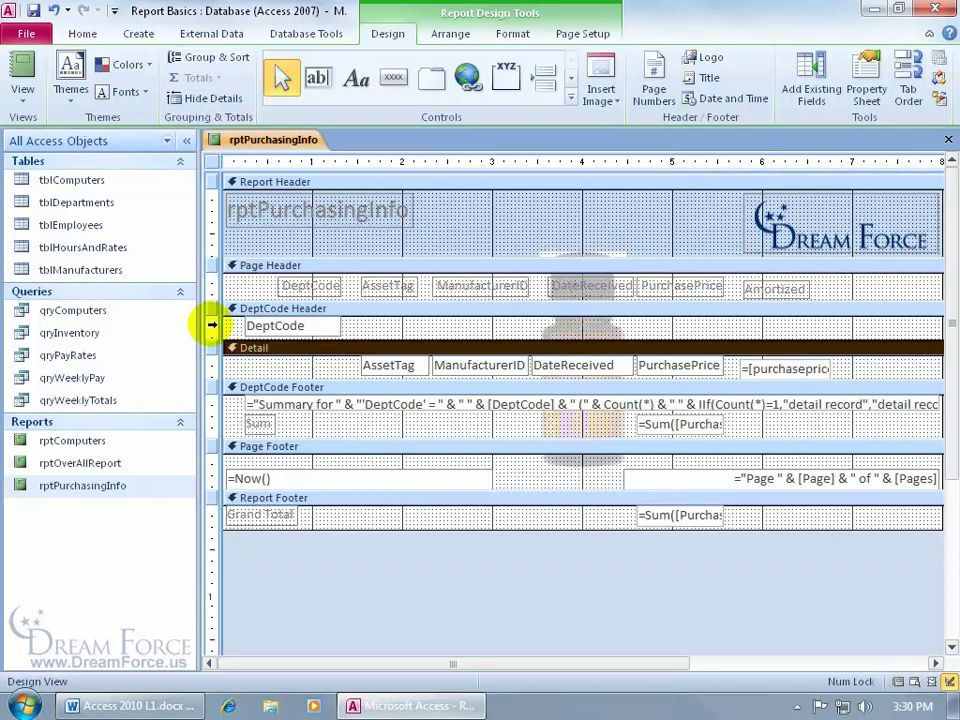
Step: Set Back Style to Transparent for all controls from DeptCode Header through DeptCode Footer
left_click(212, 325)
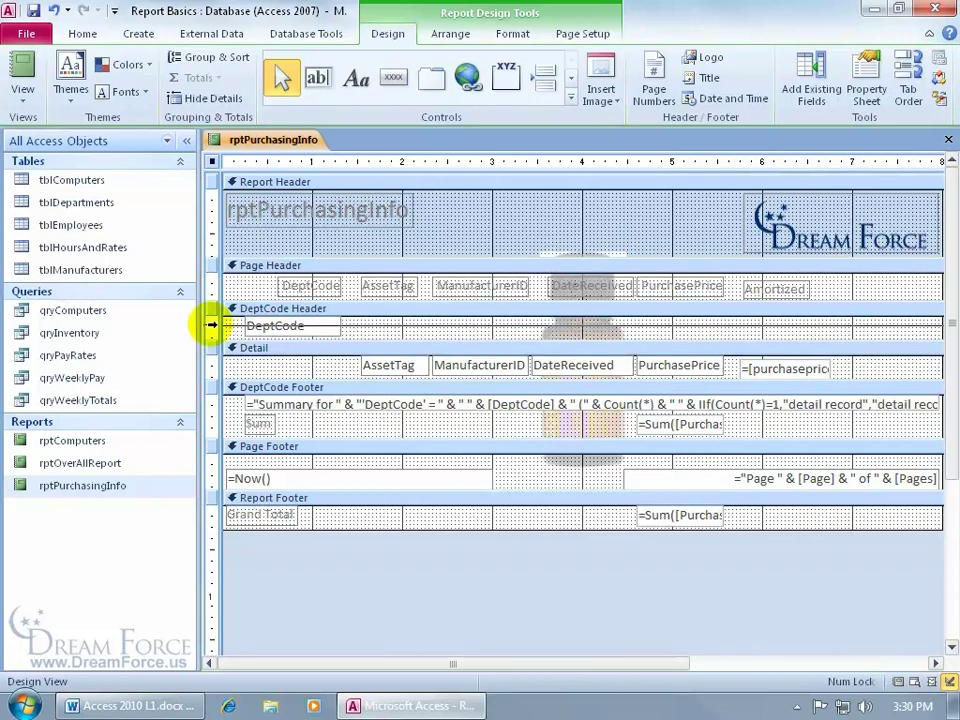
left_click_drag(212, 325, 200, 422)
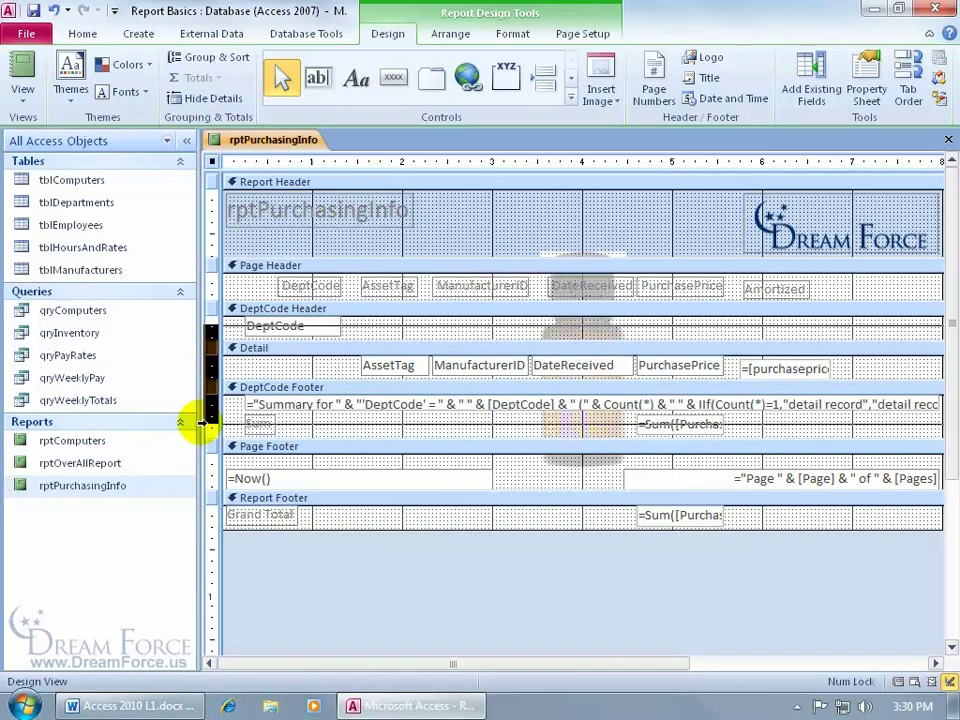
left_click_drag(201, 422, 201, 422)
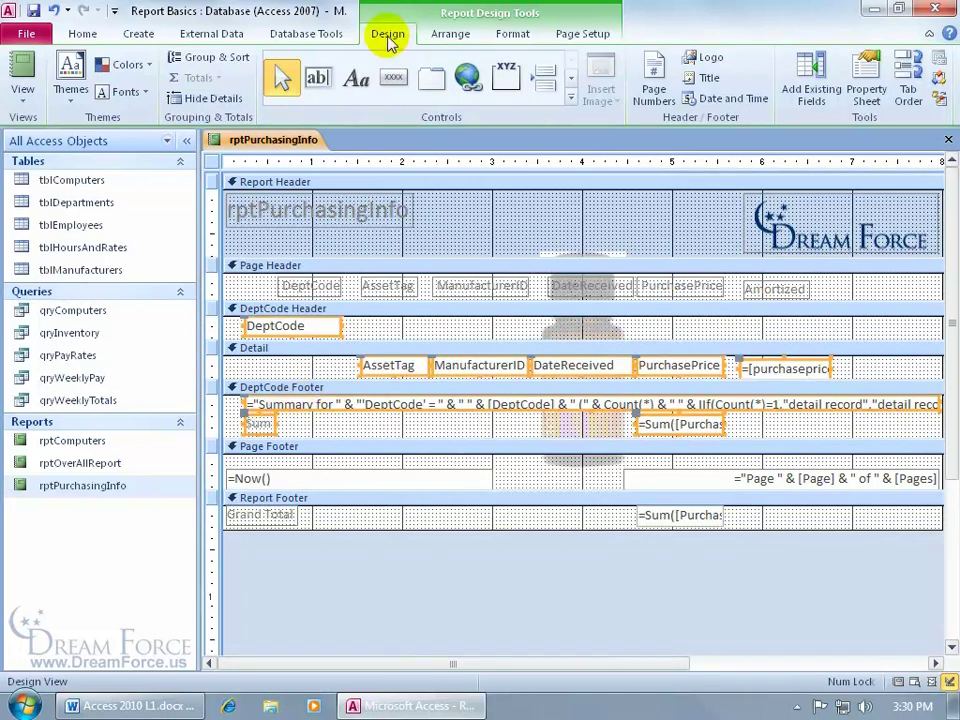
left_click(862, 86)
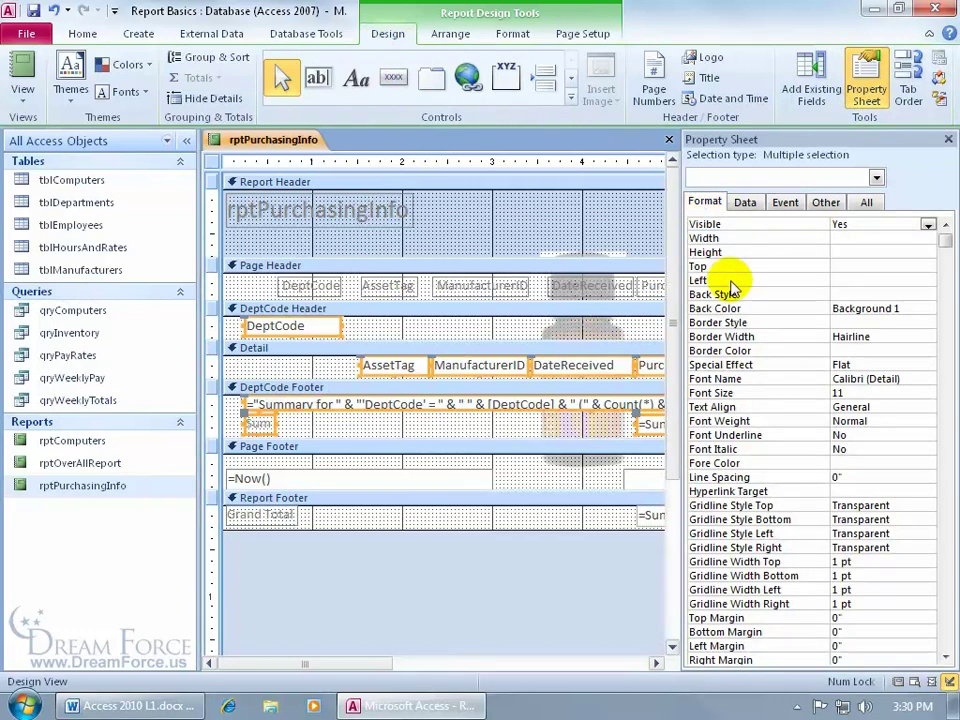
left_click(845, 293)
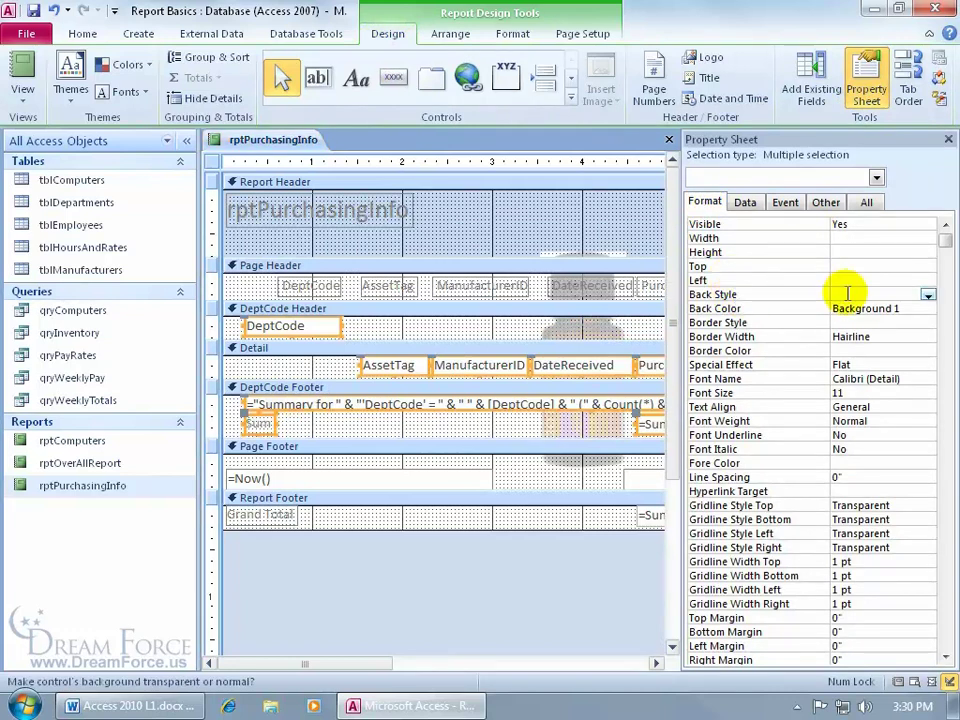
left_click(928, 295)
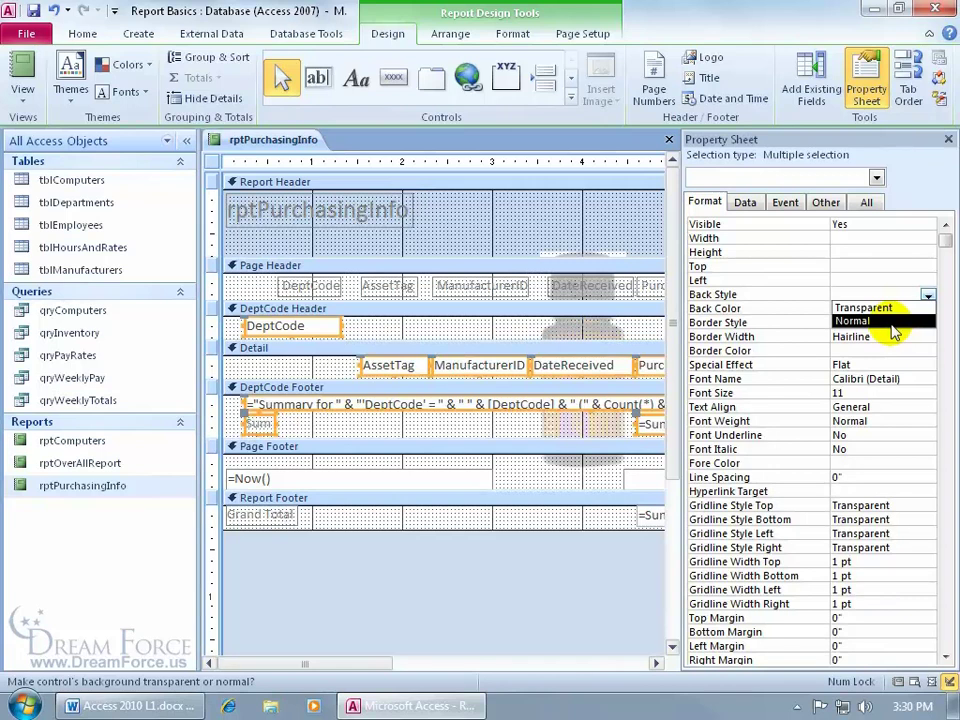
left_click(882, 310)
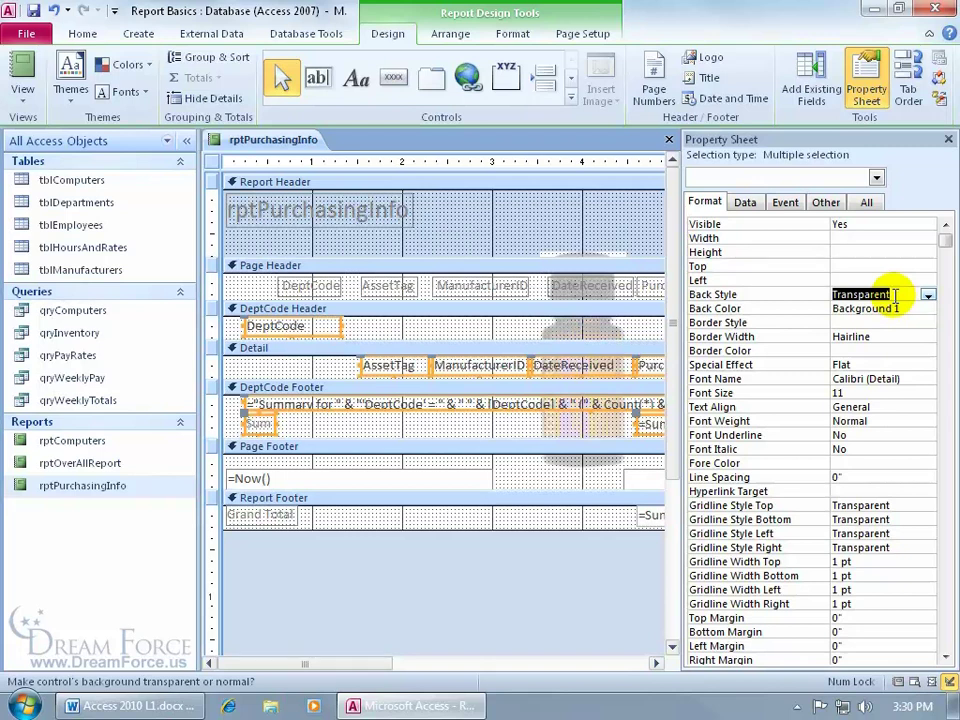
double_click(895, 294)
double_click(895, 294)
left_click(949, 140)
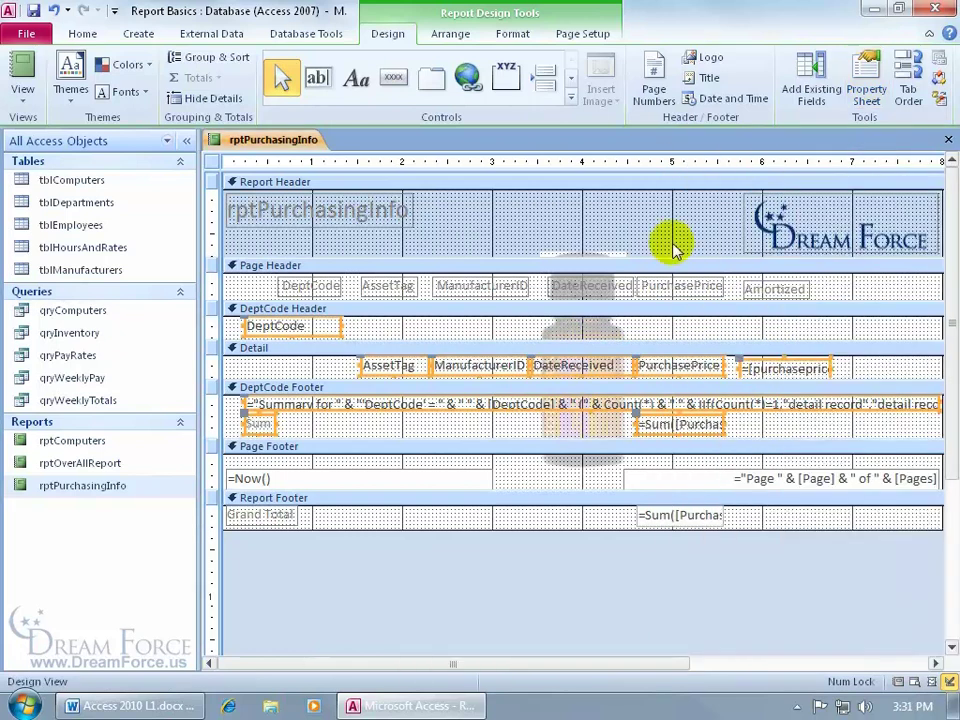
Step: Open rptPurchasingInfo in Print Preview and view page 2, zooming out and back in
right_click(282, 142)
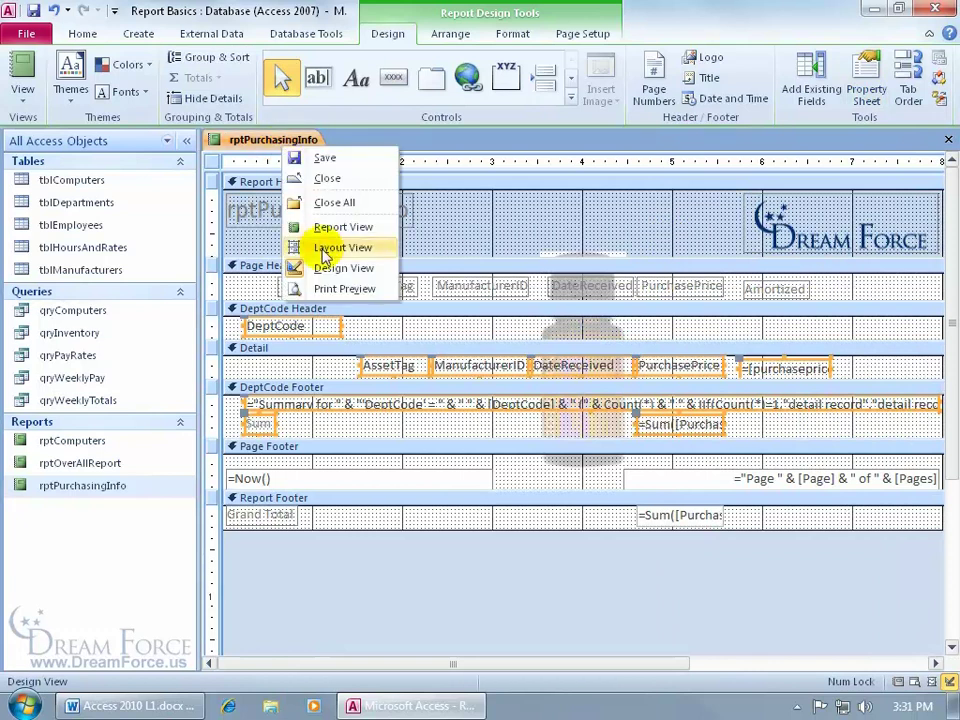
left_click(327, 289)
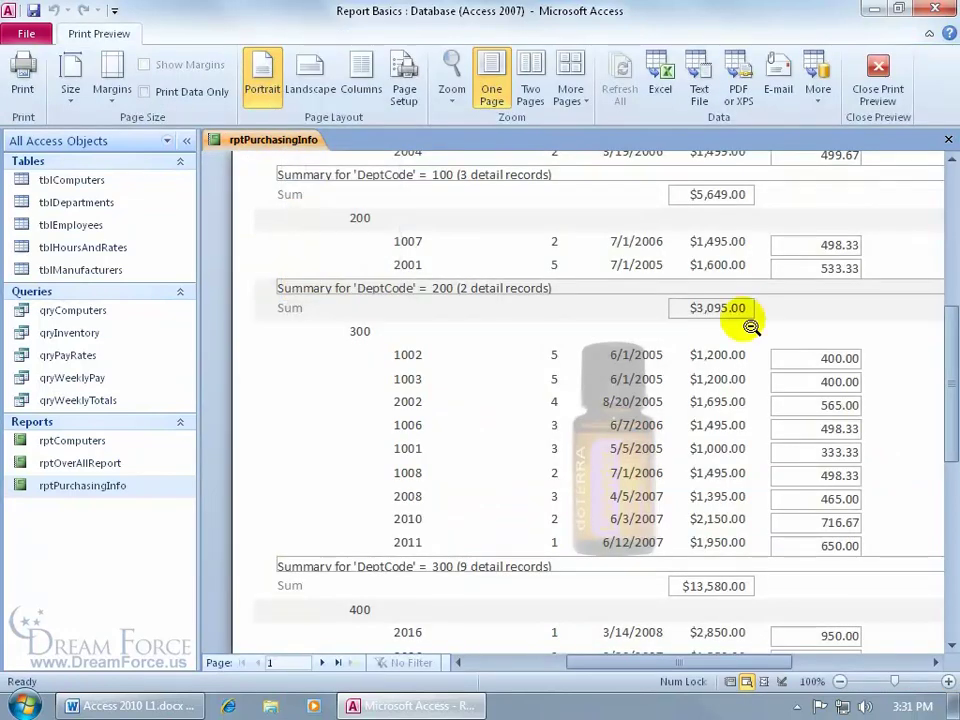
left_click(327, 663)
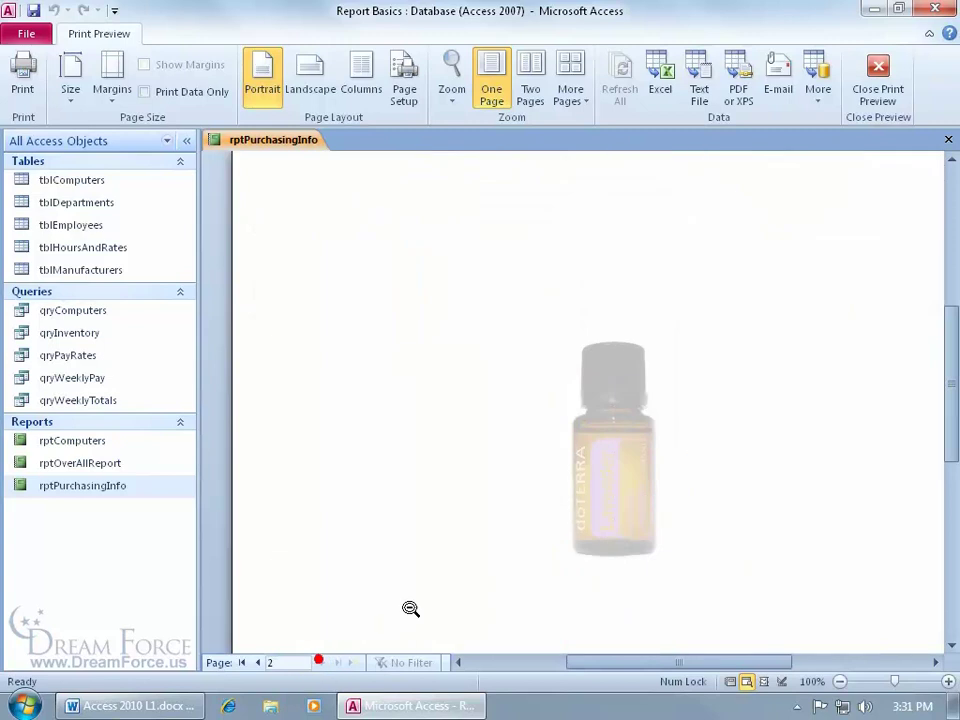
left_click(664, 480)
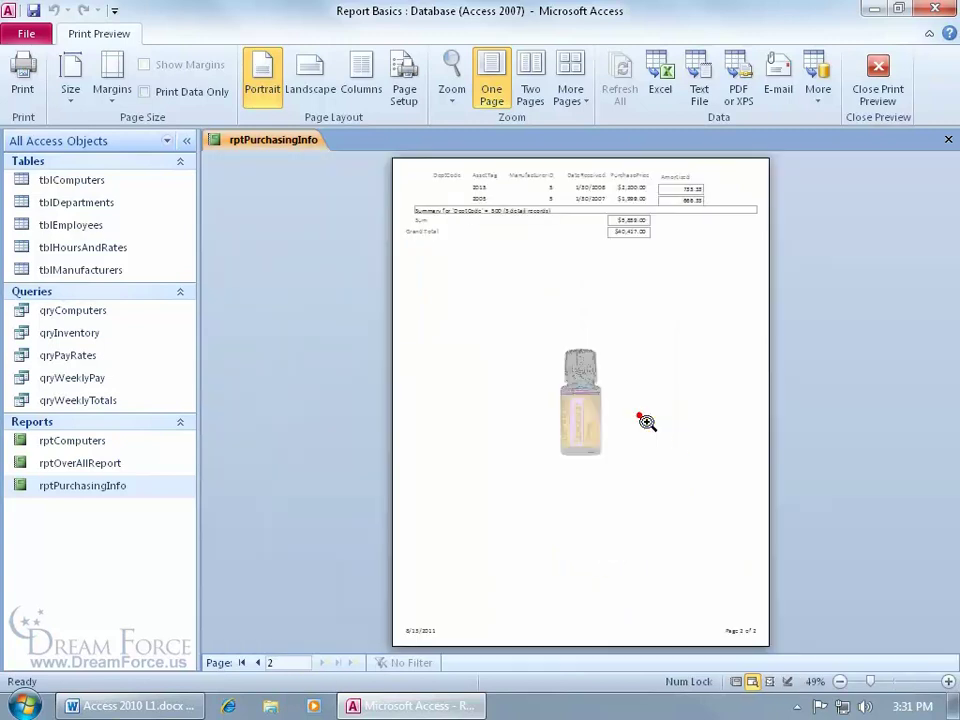
left_click(585, 407)
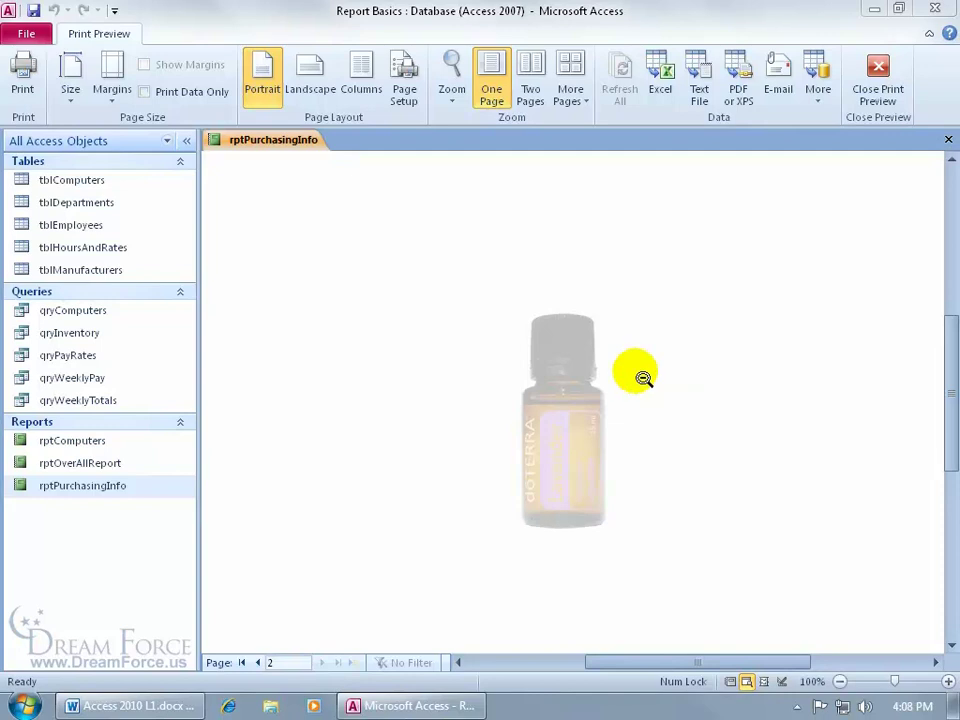
Step: Return rptPurchasingInfo from Print Preview to Design View
right_click(482, 189)
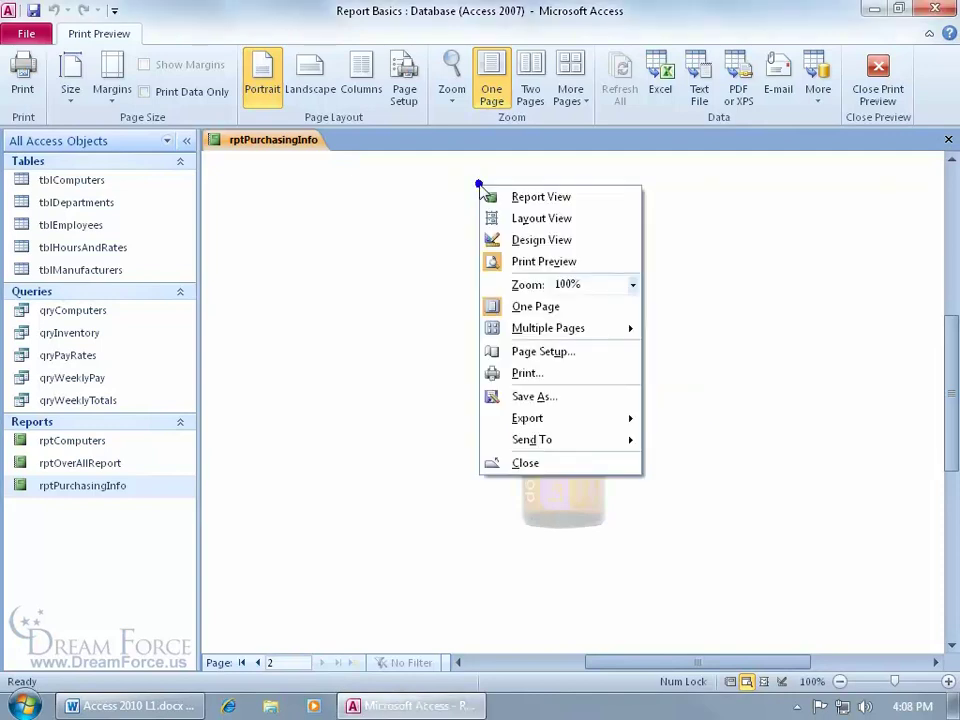
left_click(505, 240)
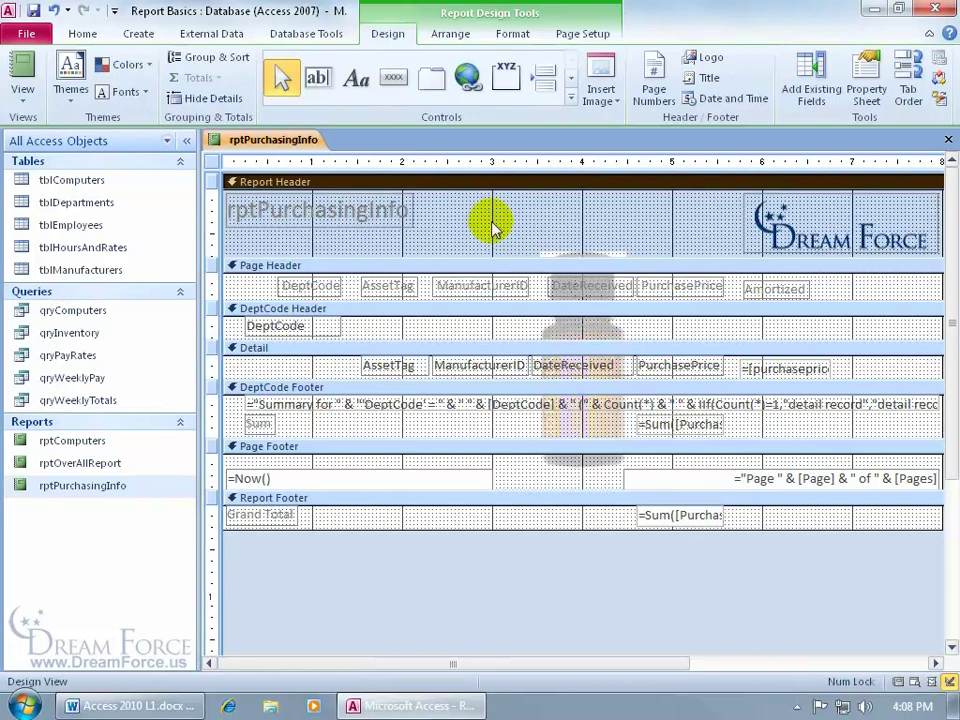
left_click(491, 189)
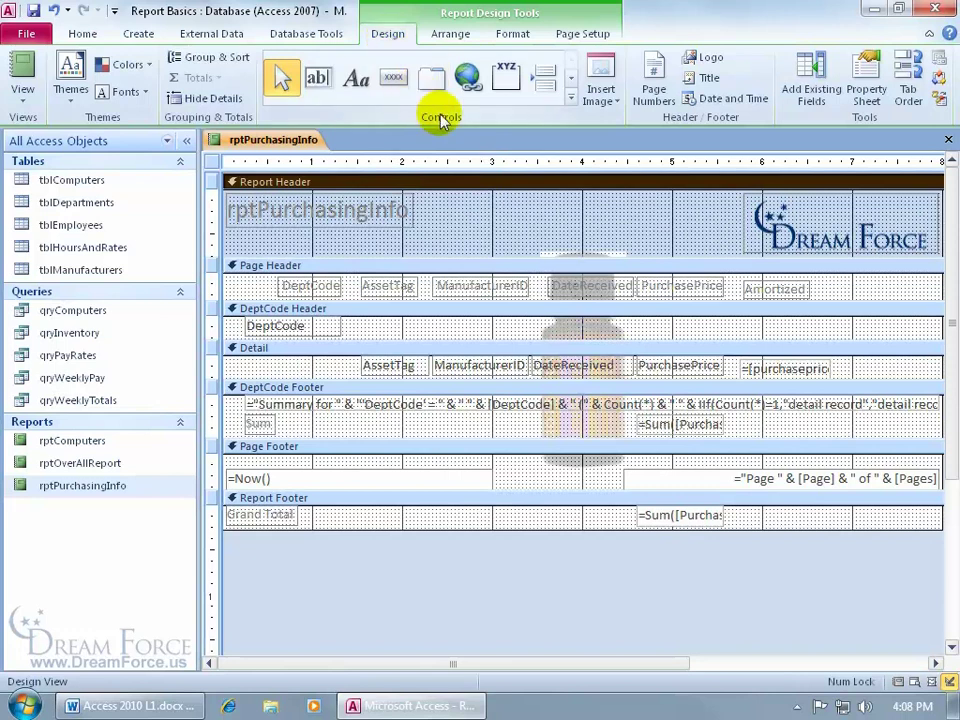
left_click(472, 81)
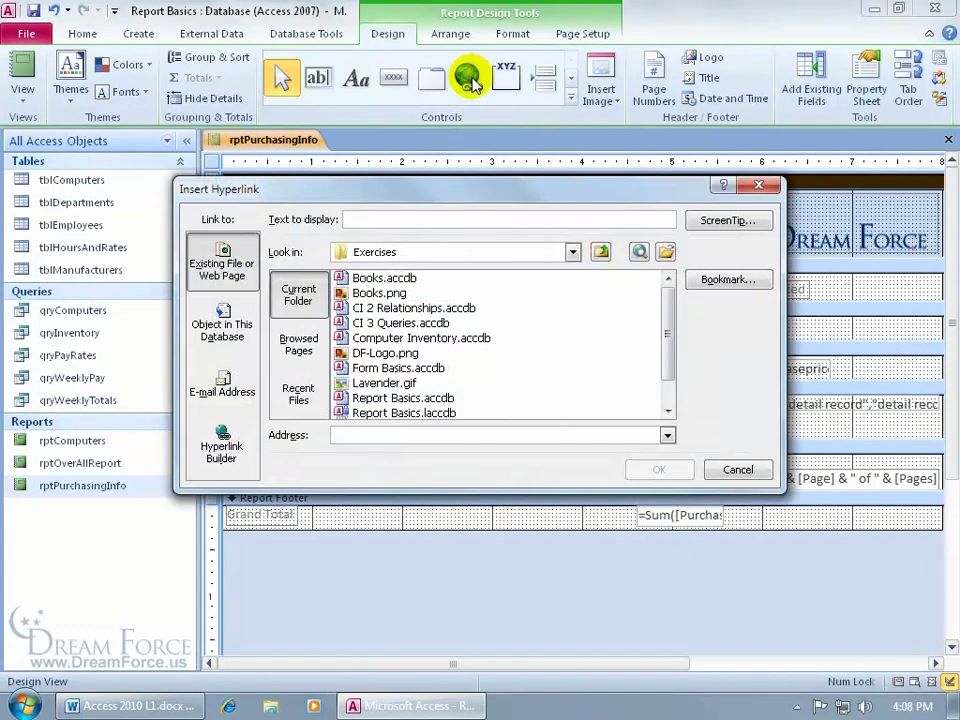
left_click(388, 432)
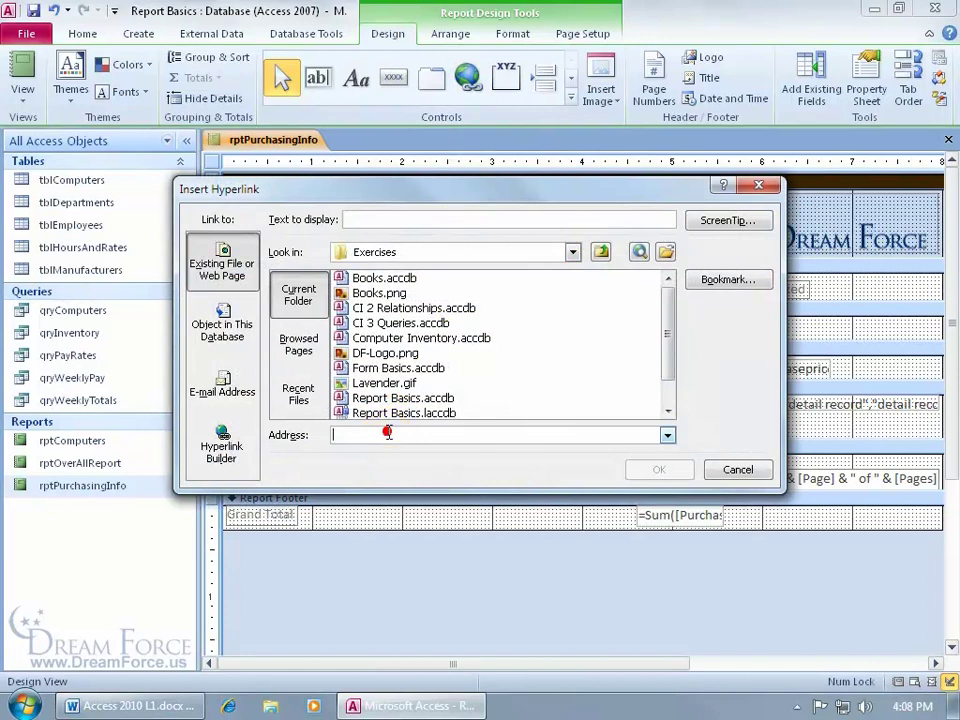
left_click(419, 219)
type("dream")
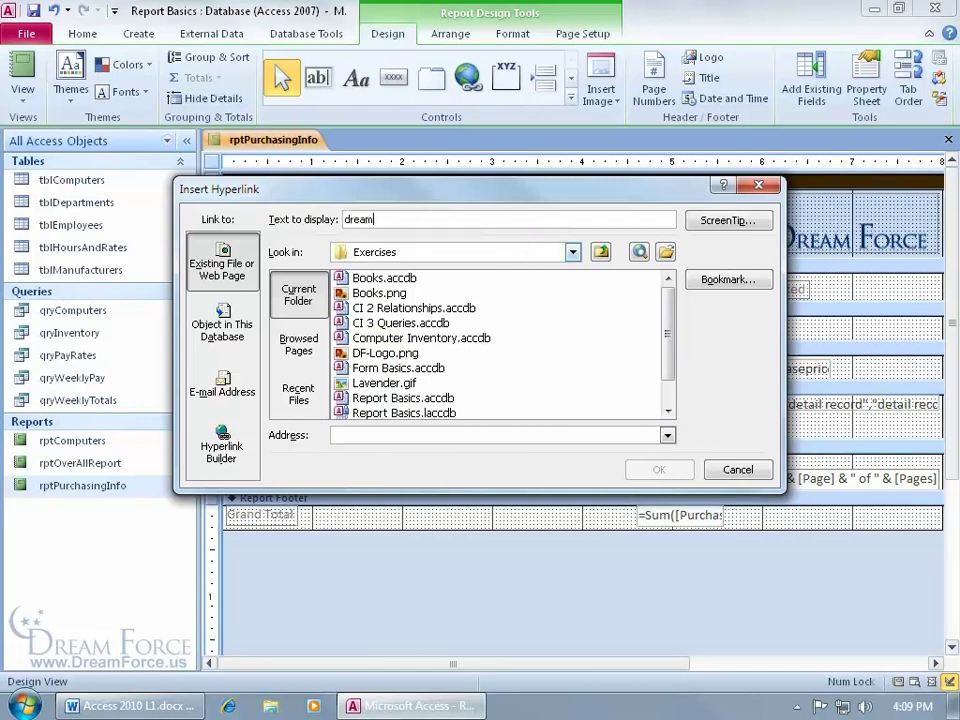
type("force")
type("IPC #")
type("34814")
left_click(480, 436)
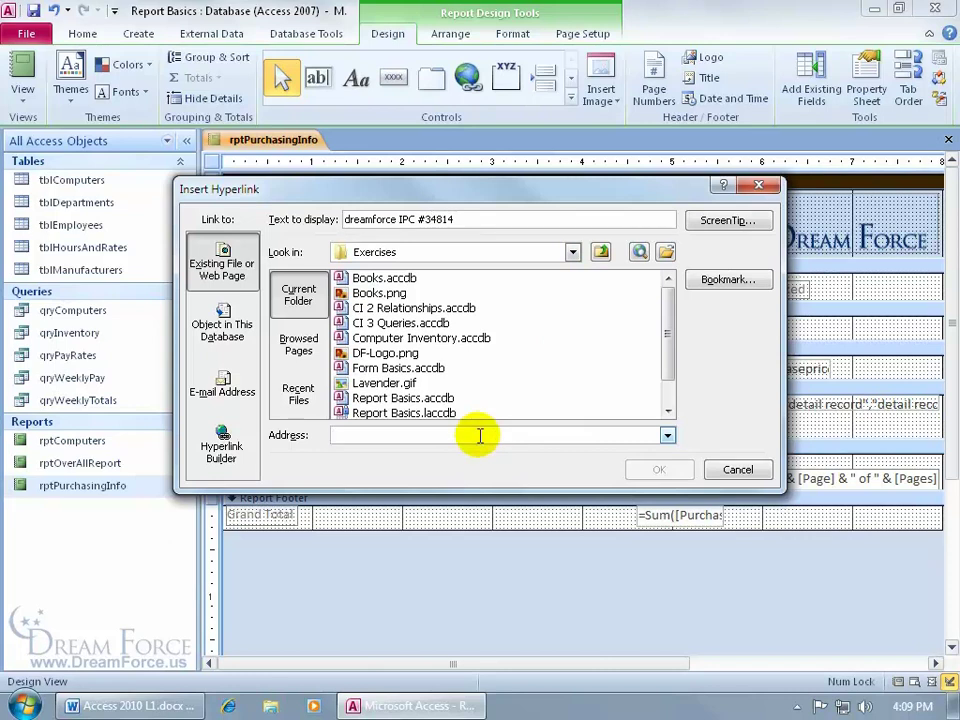
type("www.")
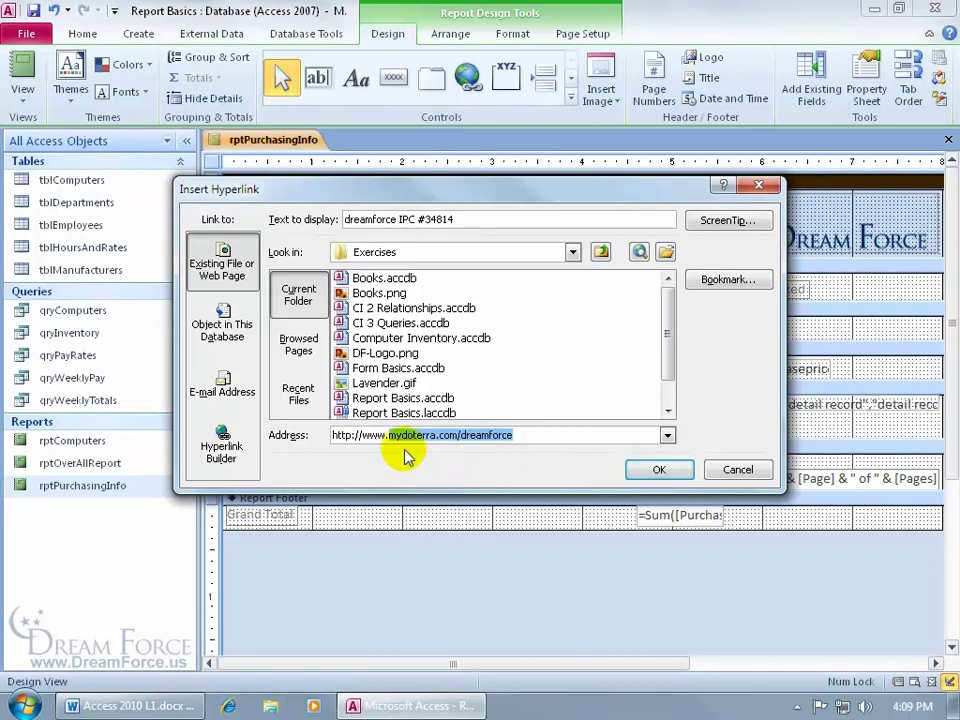
left_click(659, 469)
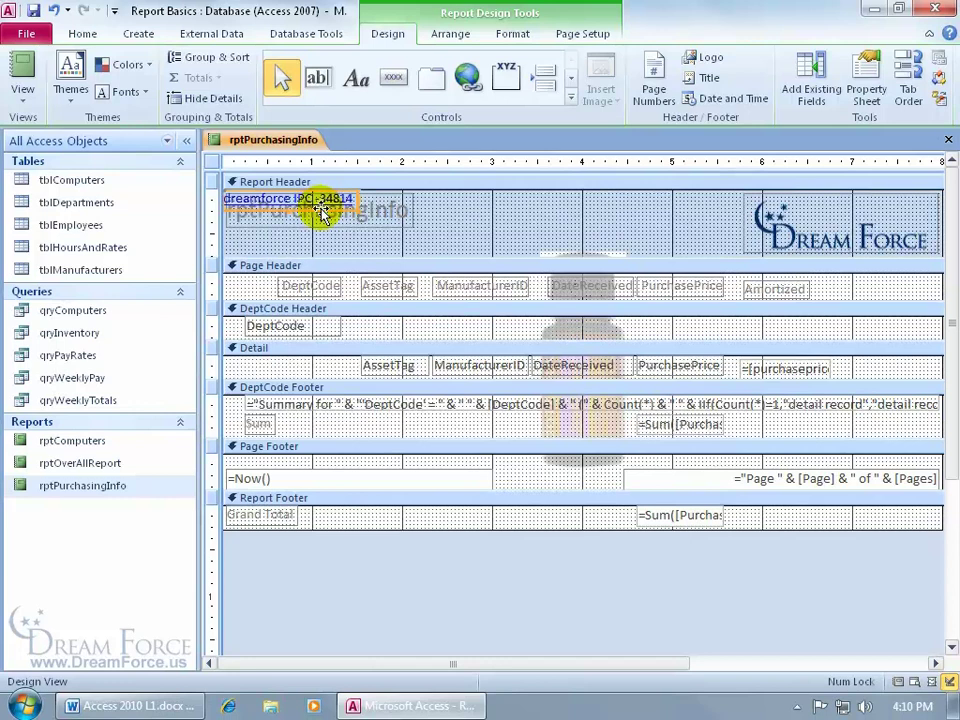
Step: Move the dreamforce IPC hyperlink to the middle of the Report Header, then check both pages in Print Preview
left_click_drag(322, 213, 607, 215)
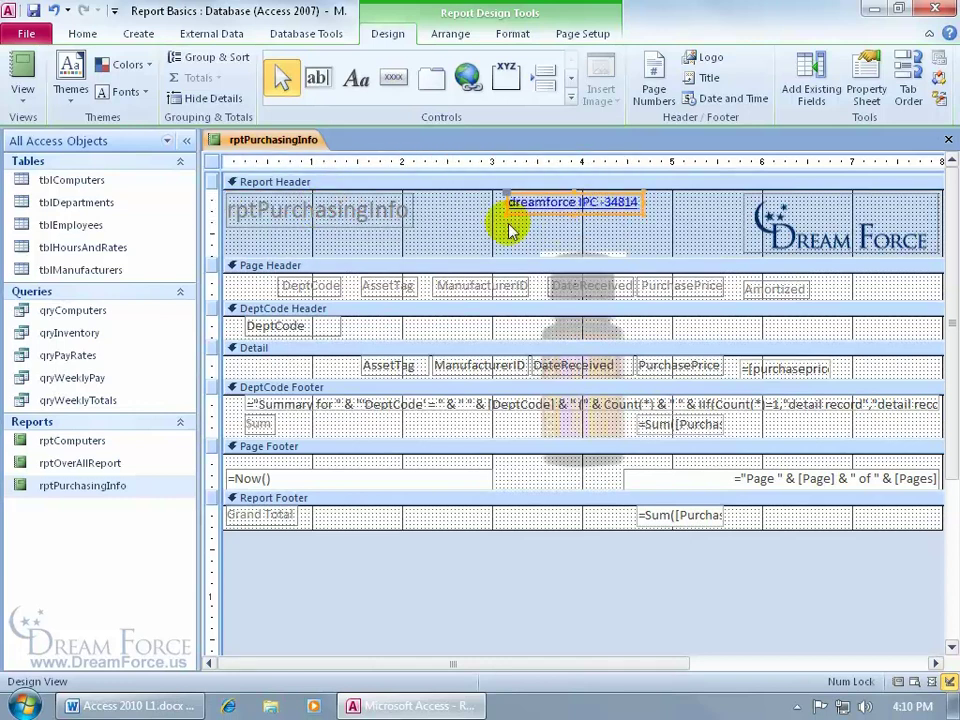
right_click(304, 145)
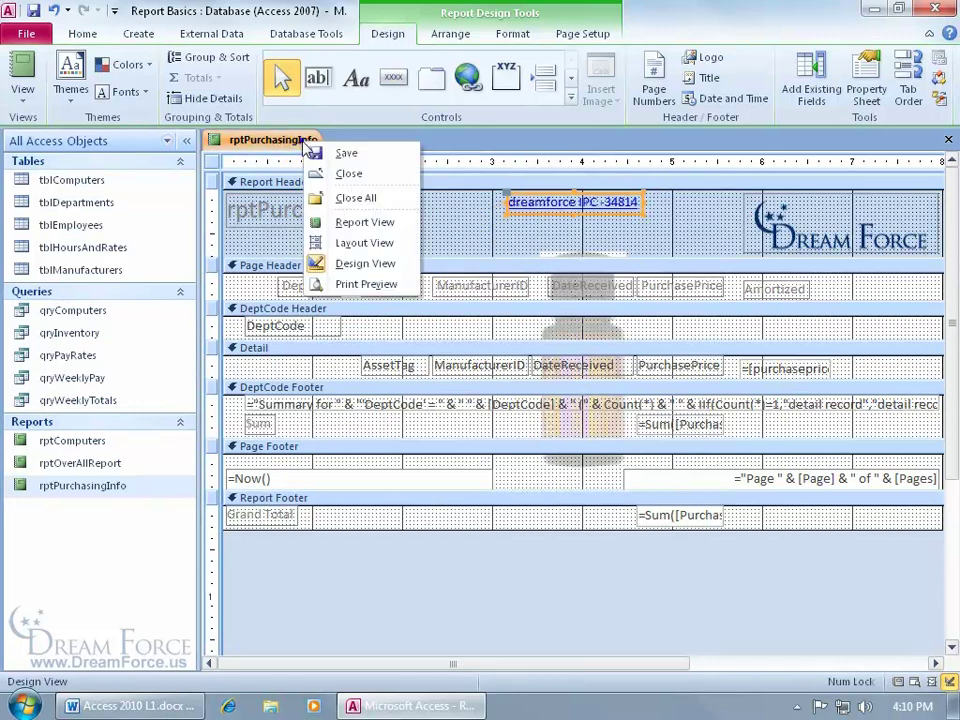
left_click(350, 284)
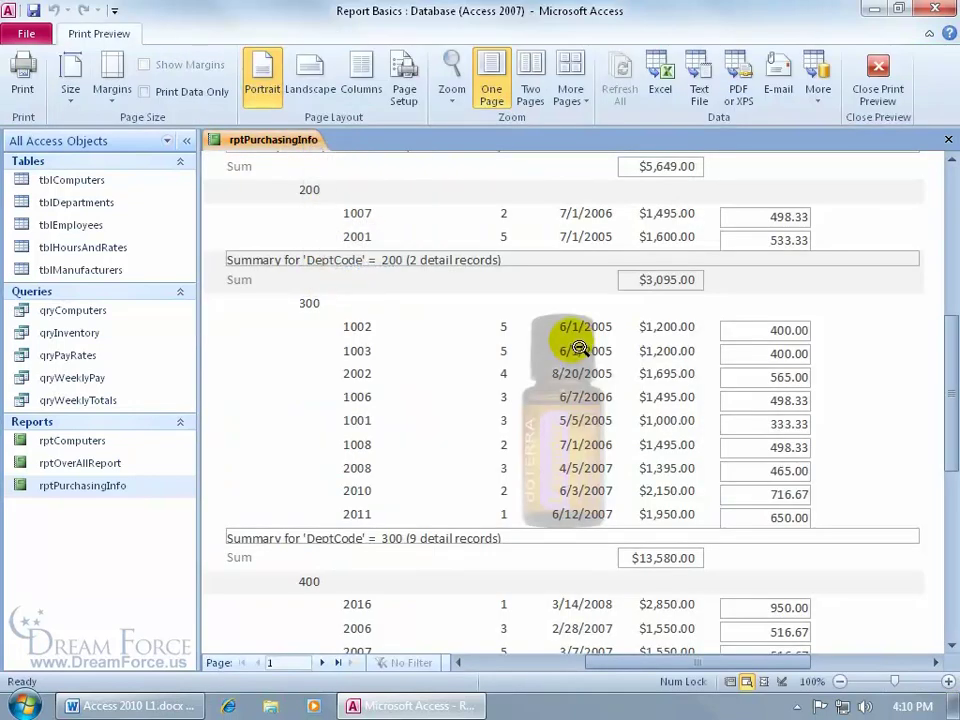
left_click_drag(943, 321, 911, 251)
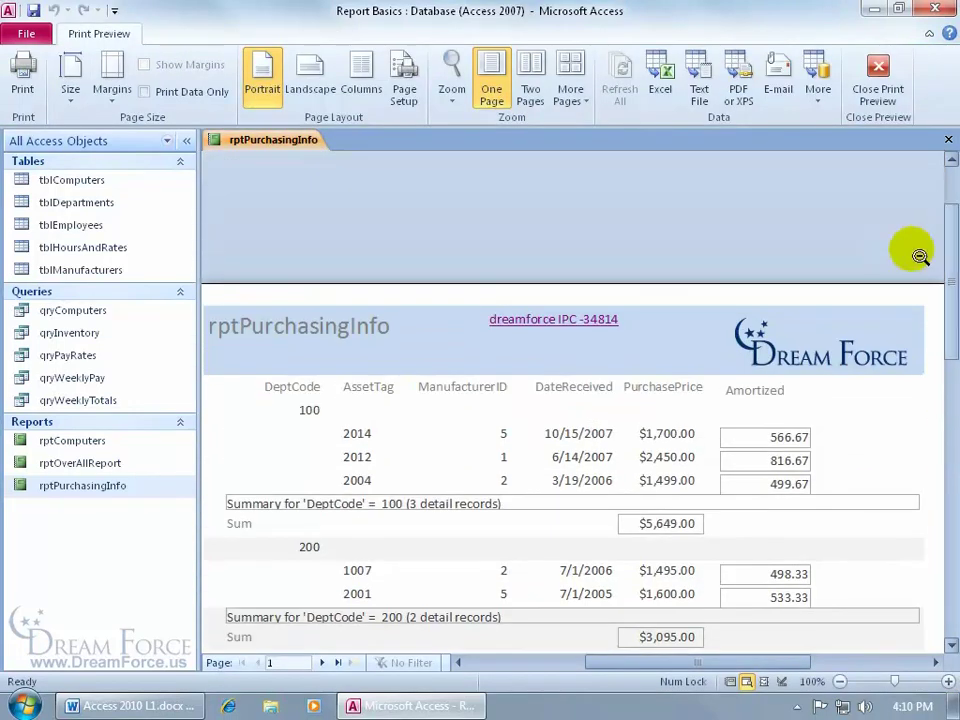
left_click(321, 662)
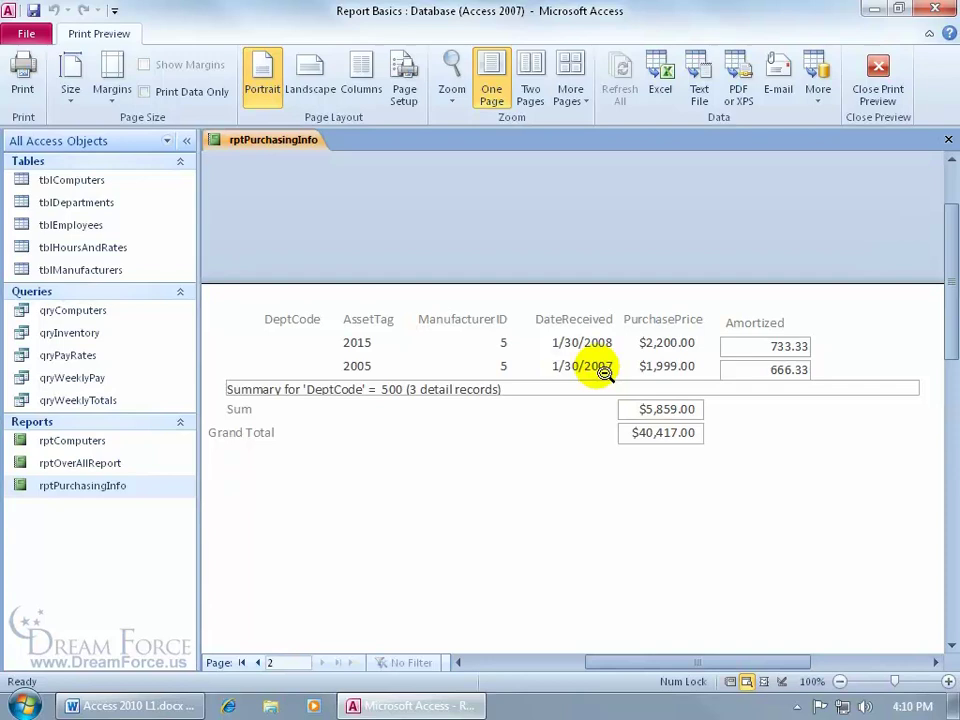
right_click(511, 331)
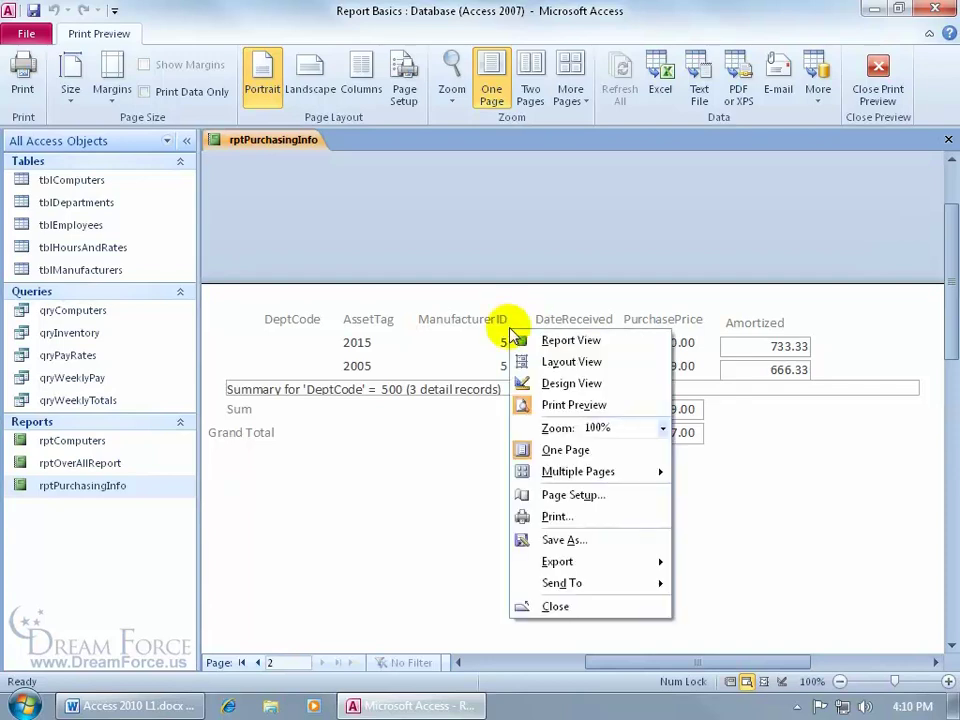
Step: In Report View, follow the dreamforce IPC link to mydoterra.com/dreamforce and open the store owner's contact page
left_click(560, 341)
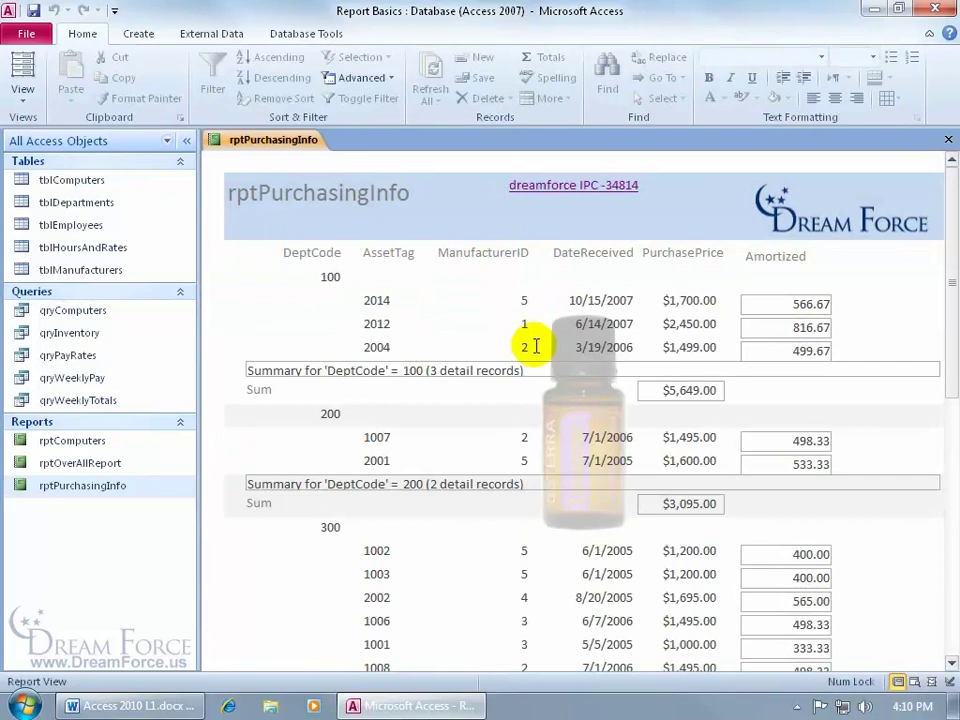
left_click(546, 189)
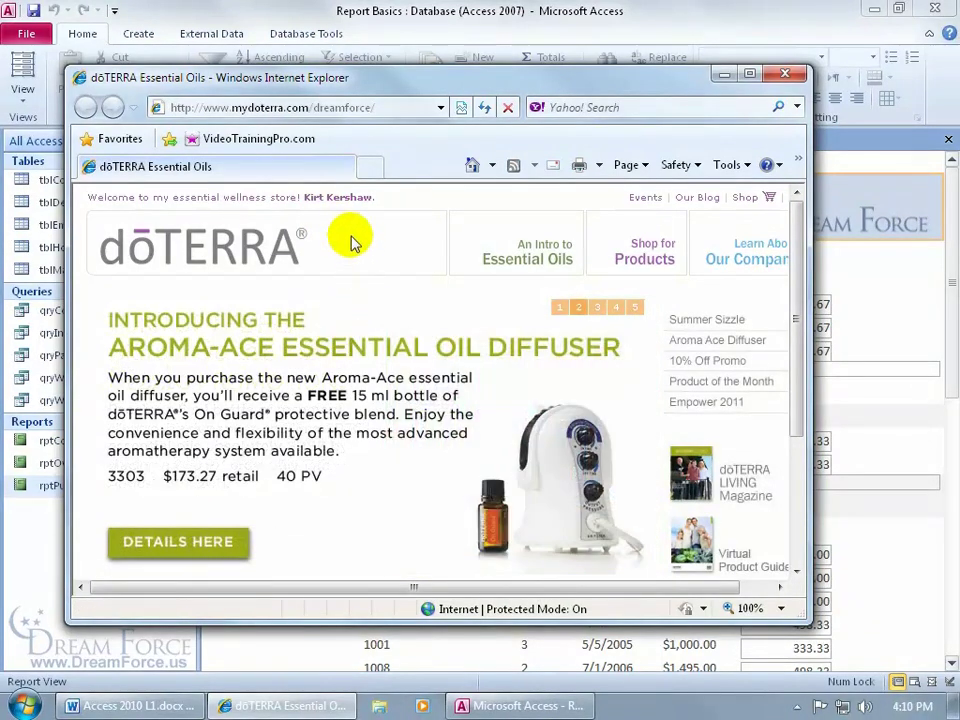
left_click(341, 200)
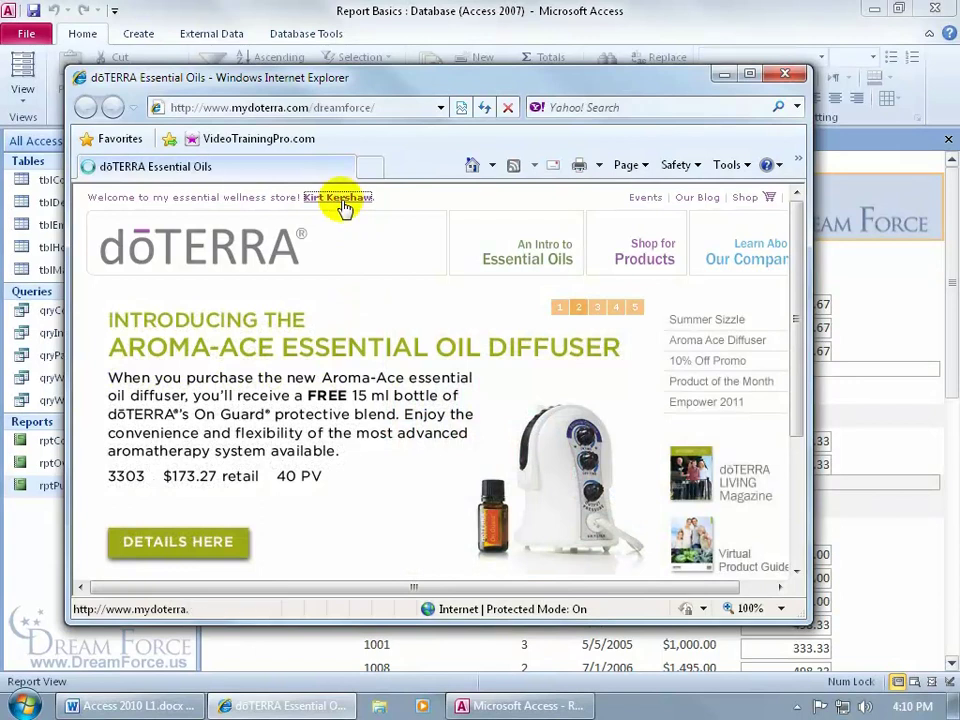